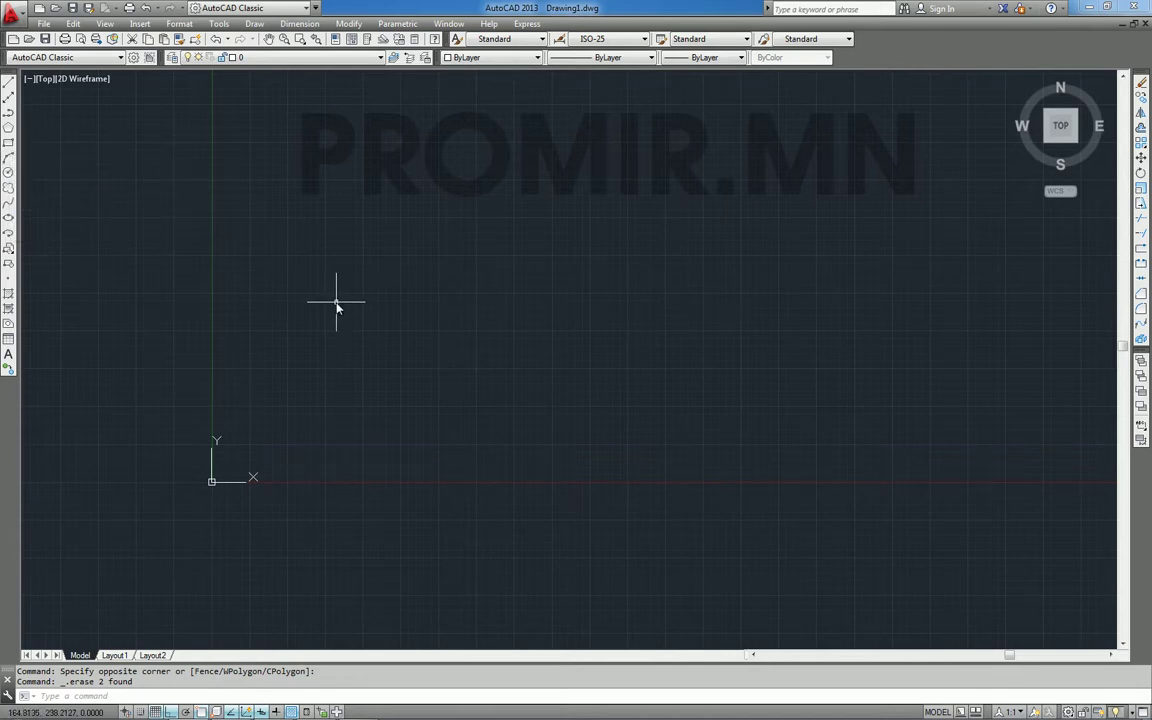
Draw a three-point arc with the A command, ending at its upper right.
type("A")
key("Return")
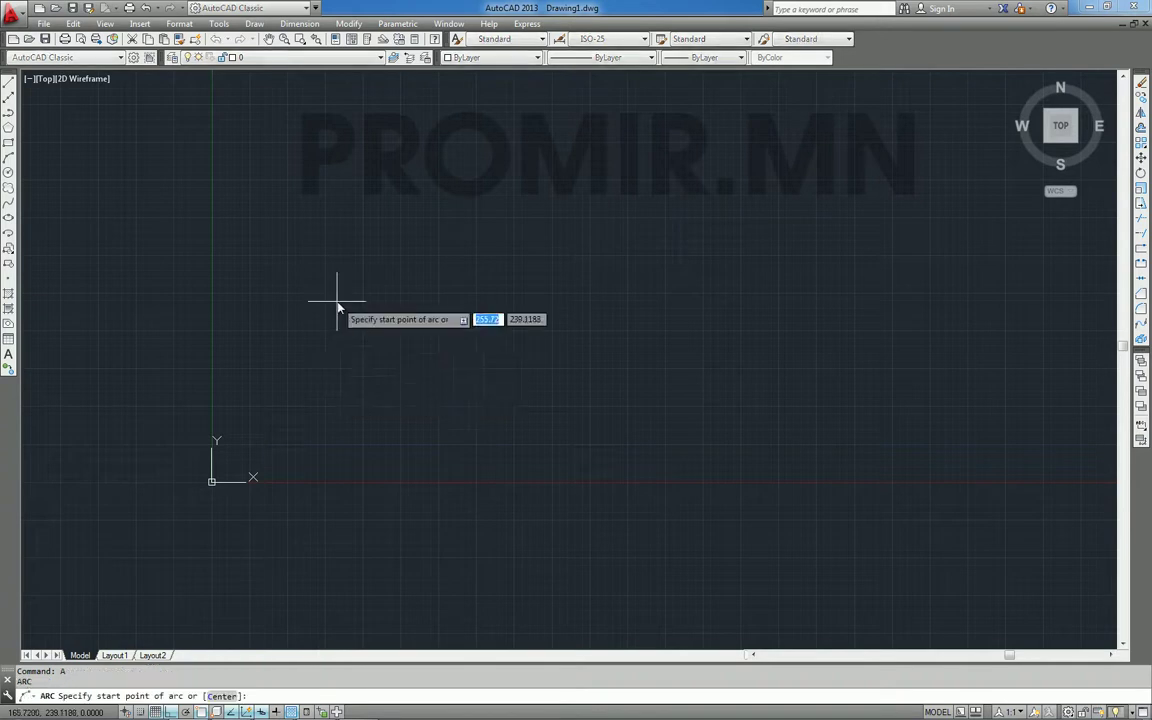
left_click(397, 383)
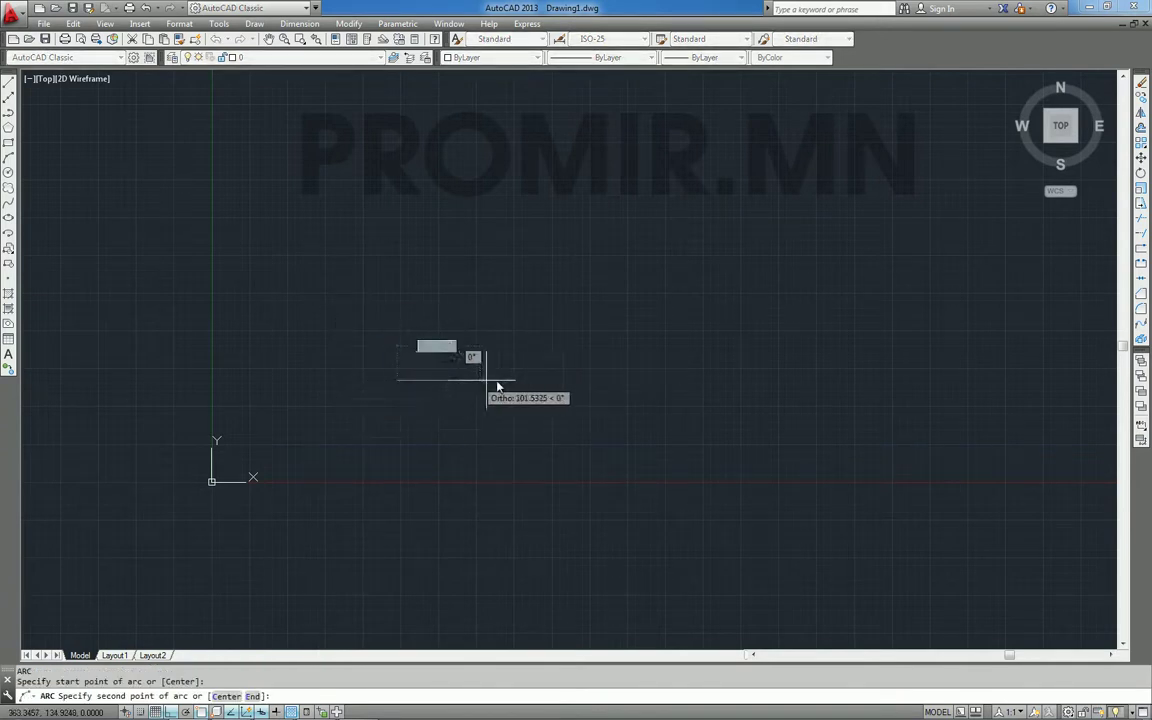
left_click(648, 370)
left_click(651, 220)
Stretch the arc's top end to the right, bend its midpoint lower, then erase it.
left_click(672, 330)
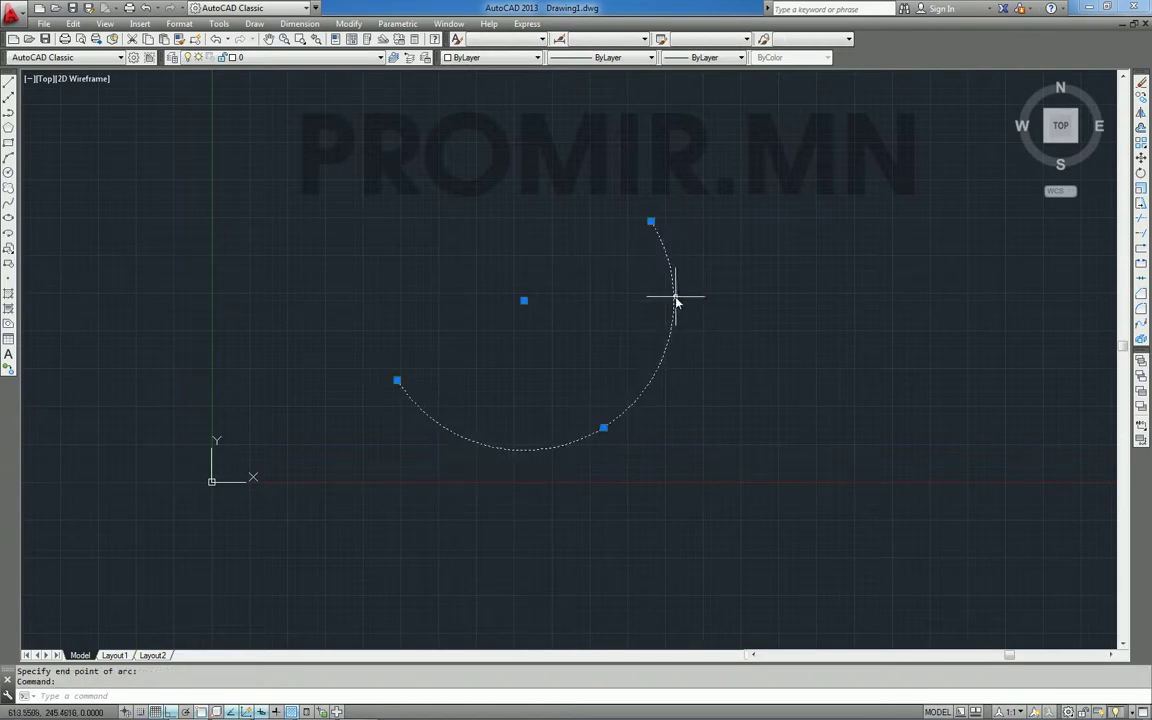
left_click(651, 221)
left_click(818, 221)
left_click(651, 415)
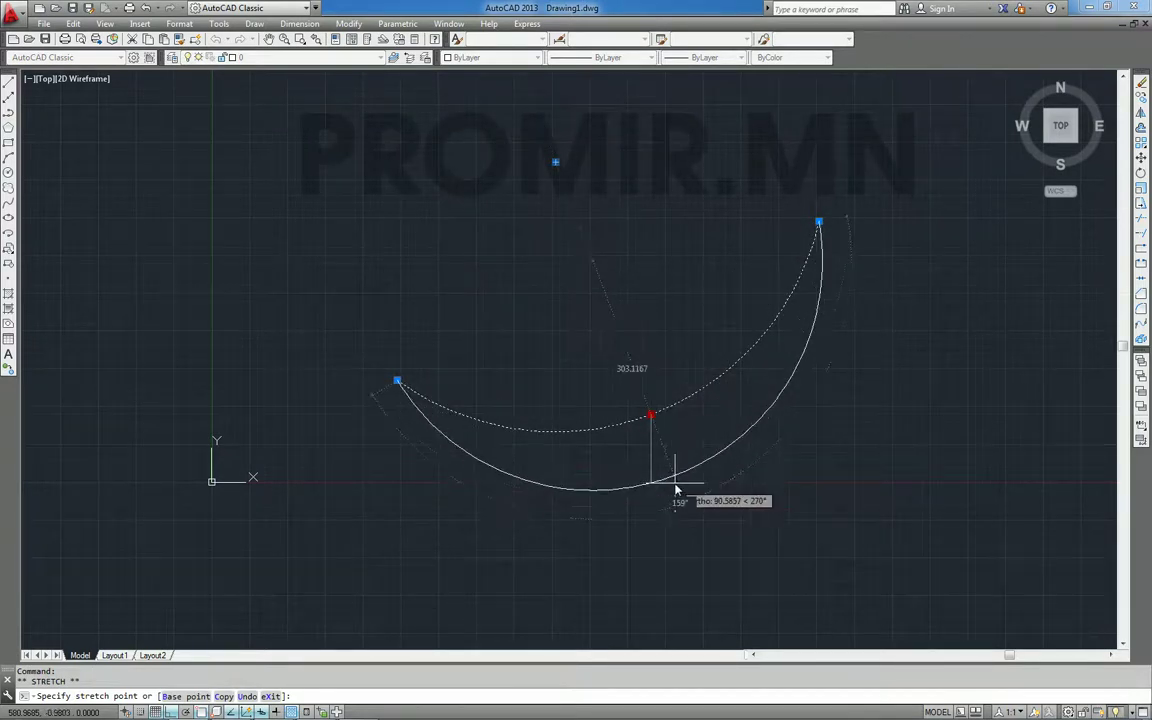
left_click(674, 476)
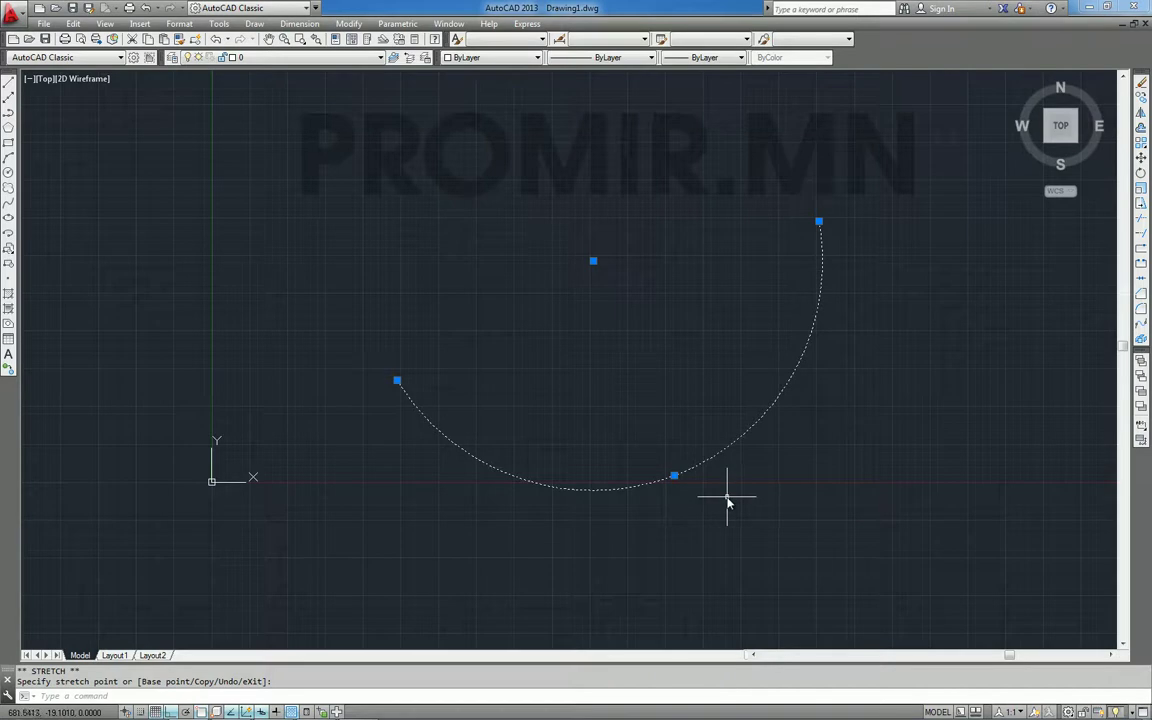
key("Delete")
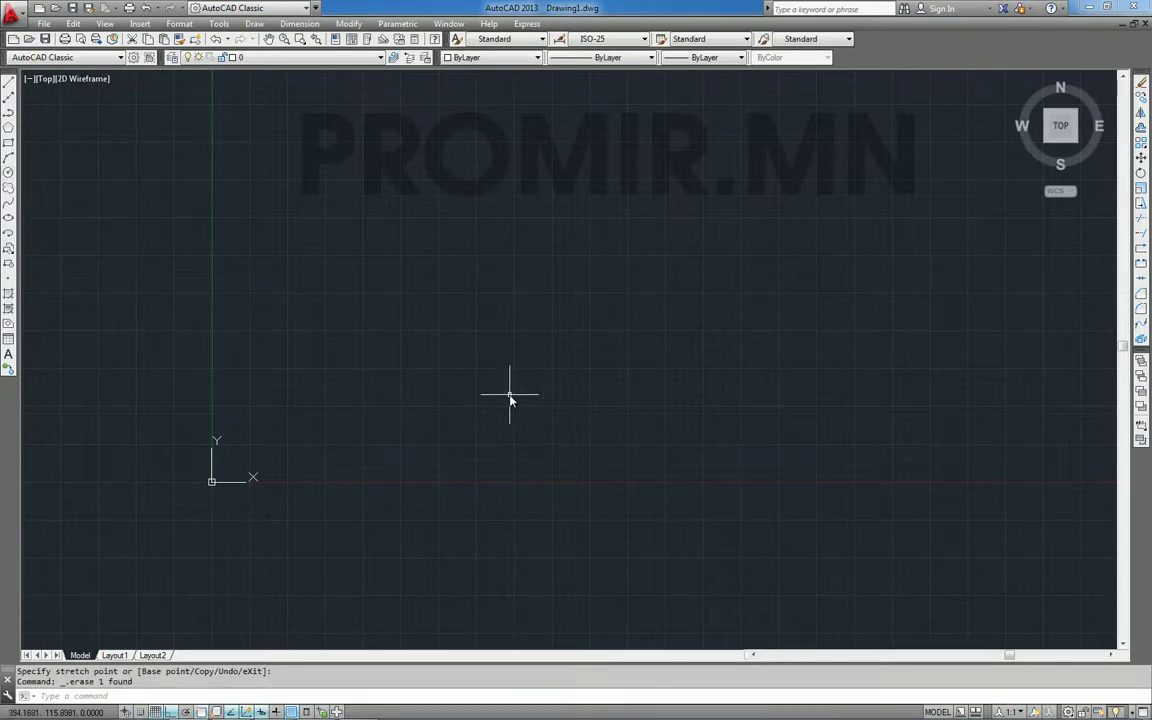
Draw a circle with radius 100 using the C command, then erase it.
type("c")
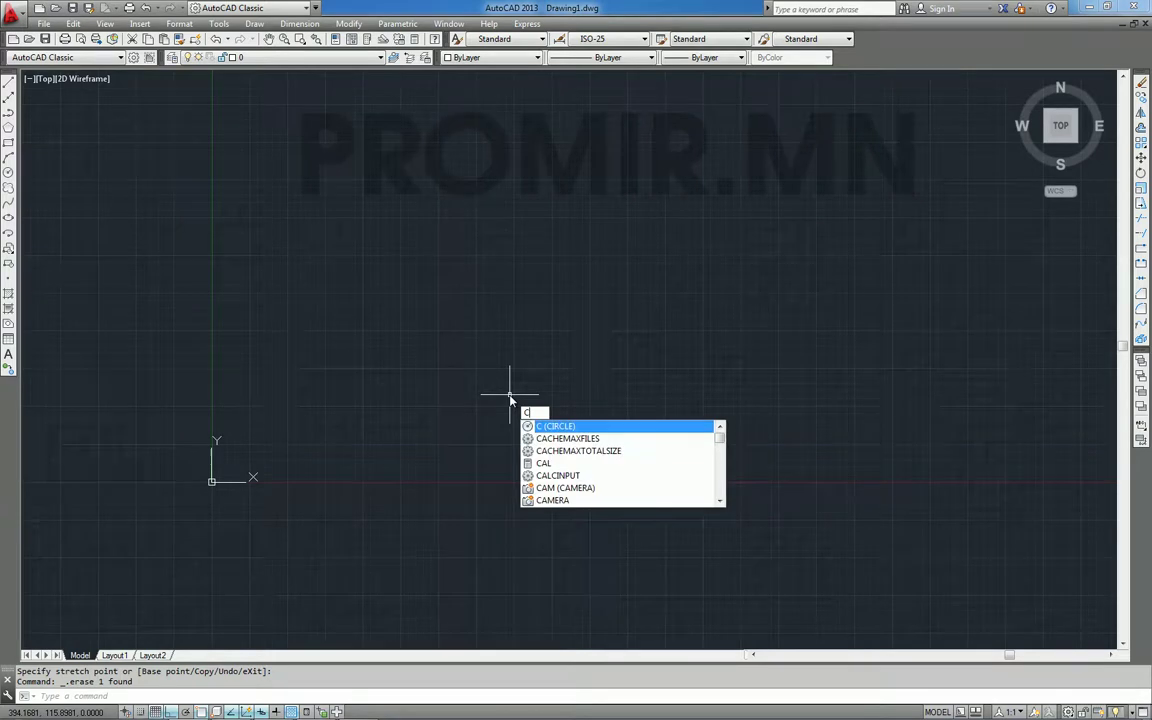
key("Return")
left_click(458, 321)
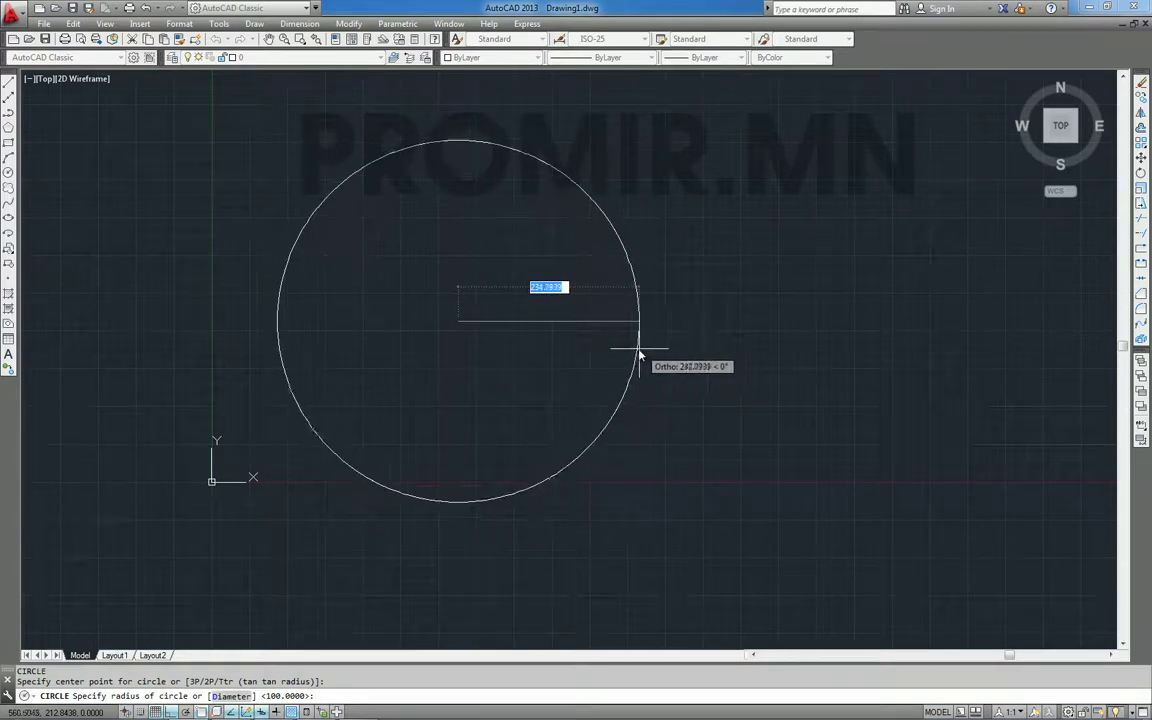
type("100")
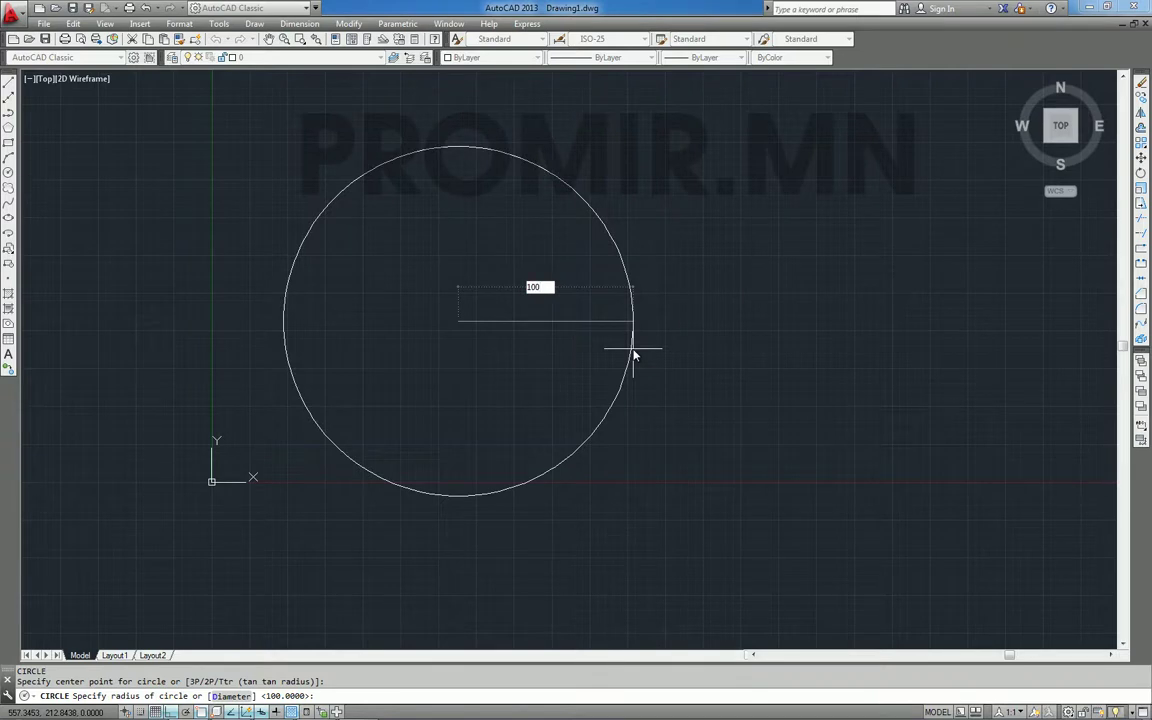
key("Return")
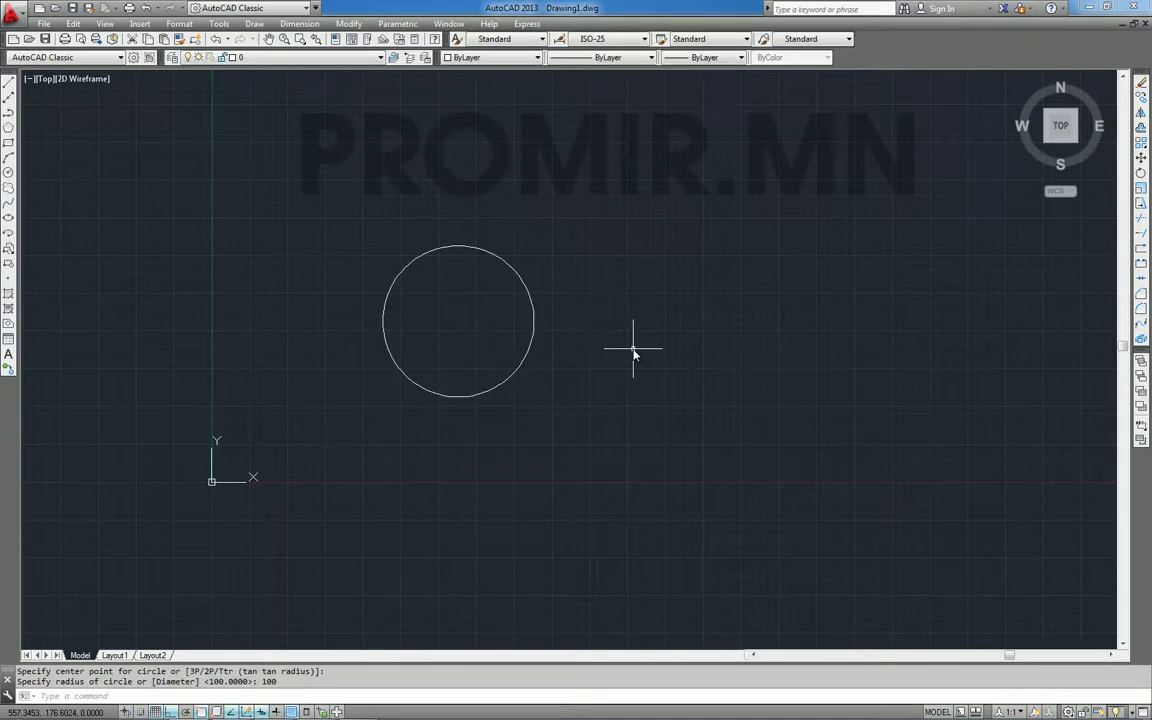
left_click(533, 337)
scroll(533, 338, "up", 4)
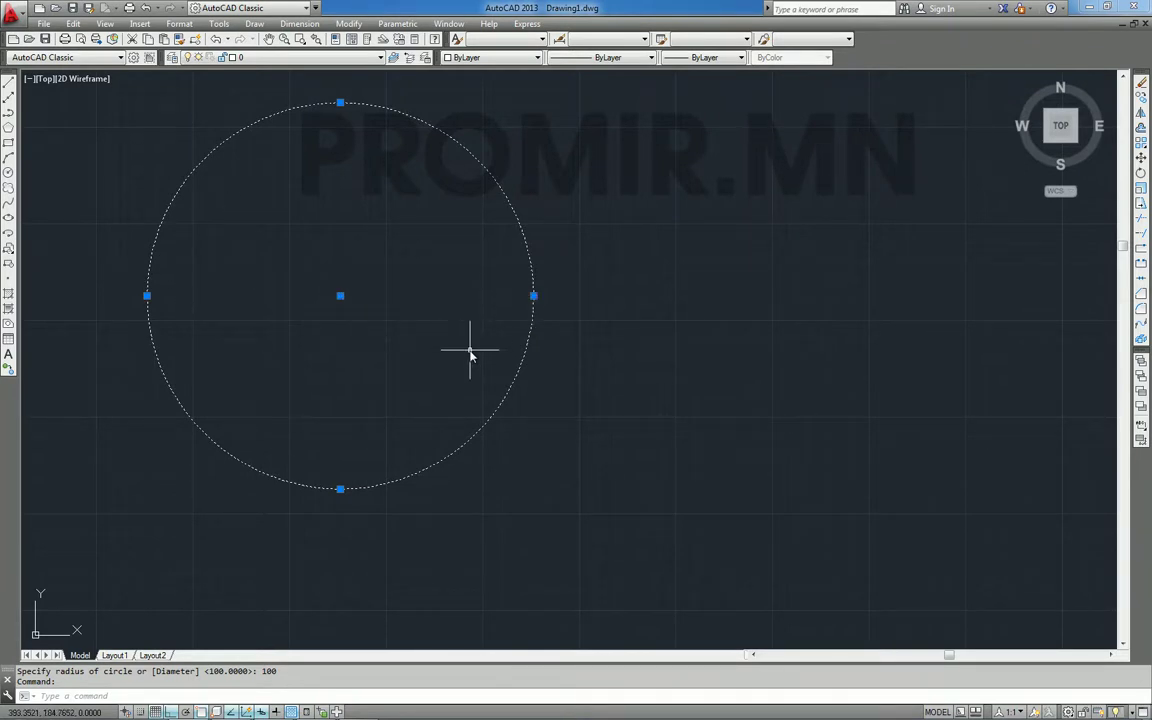
key("Delete")
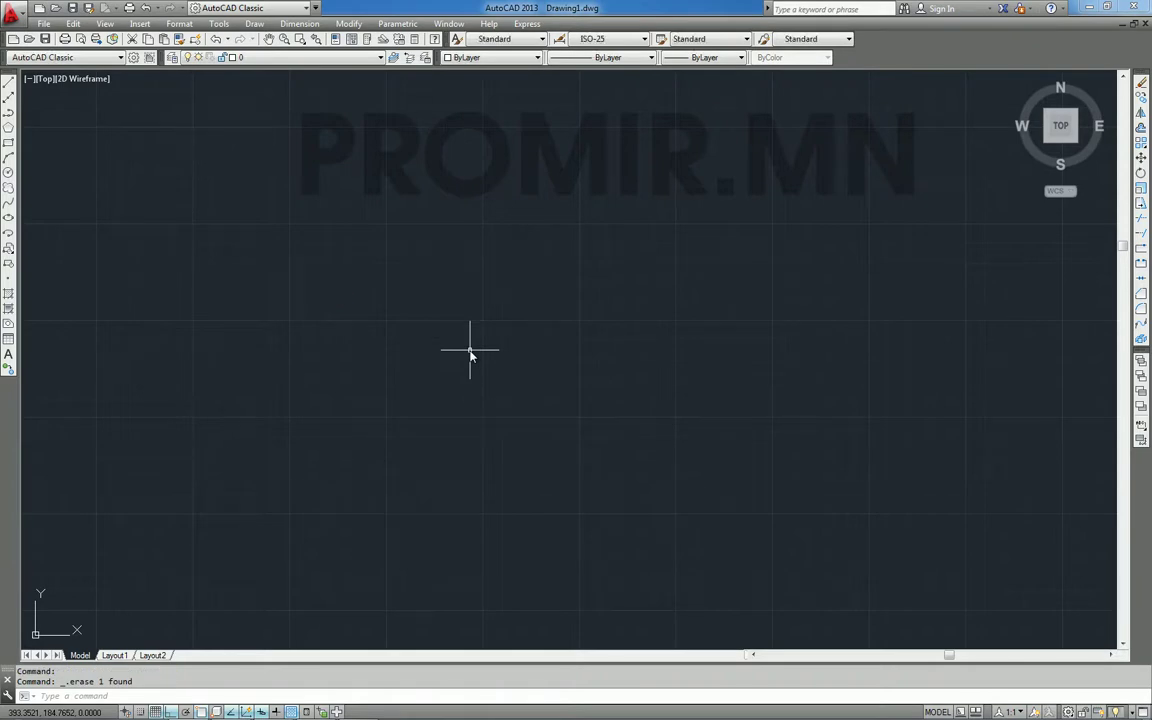
type("C")
Draw a circle sized by diameter 200, then erase it.
key("Return")
left_click(468, 323)
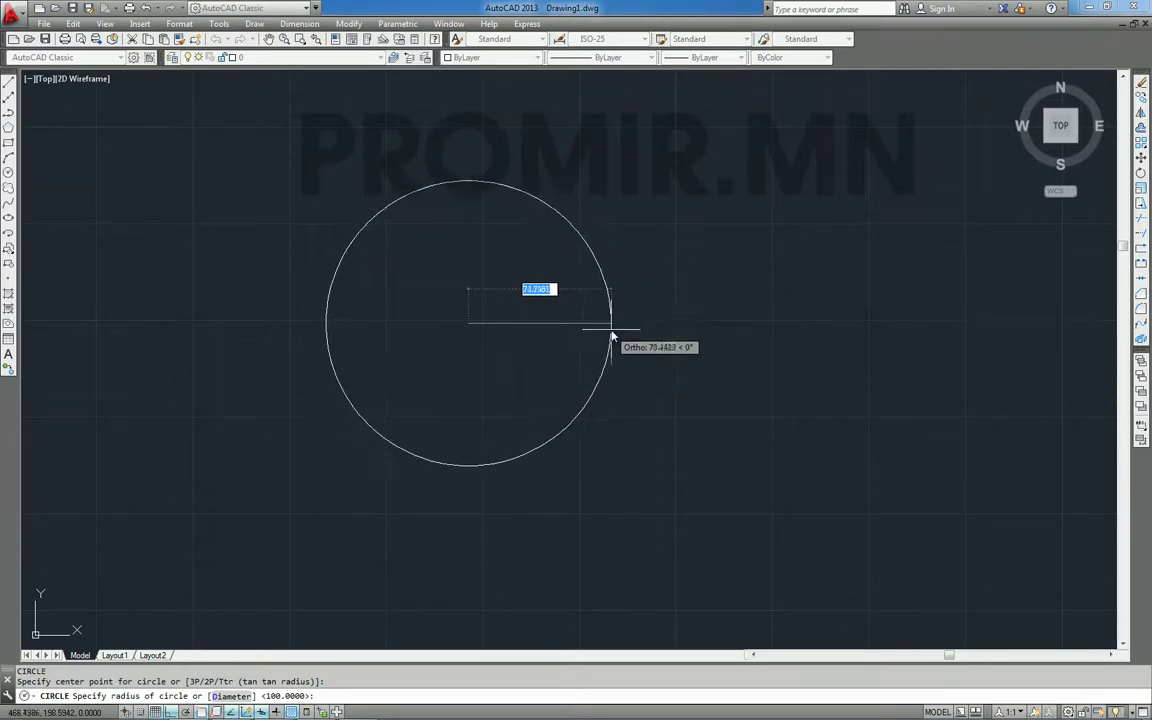
right_click(613, 335)
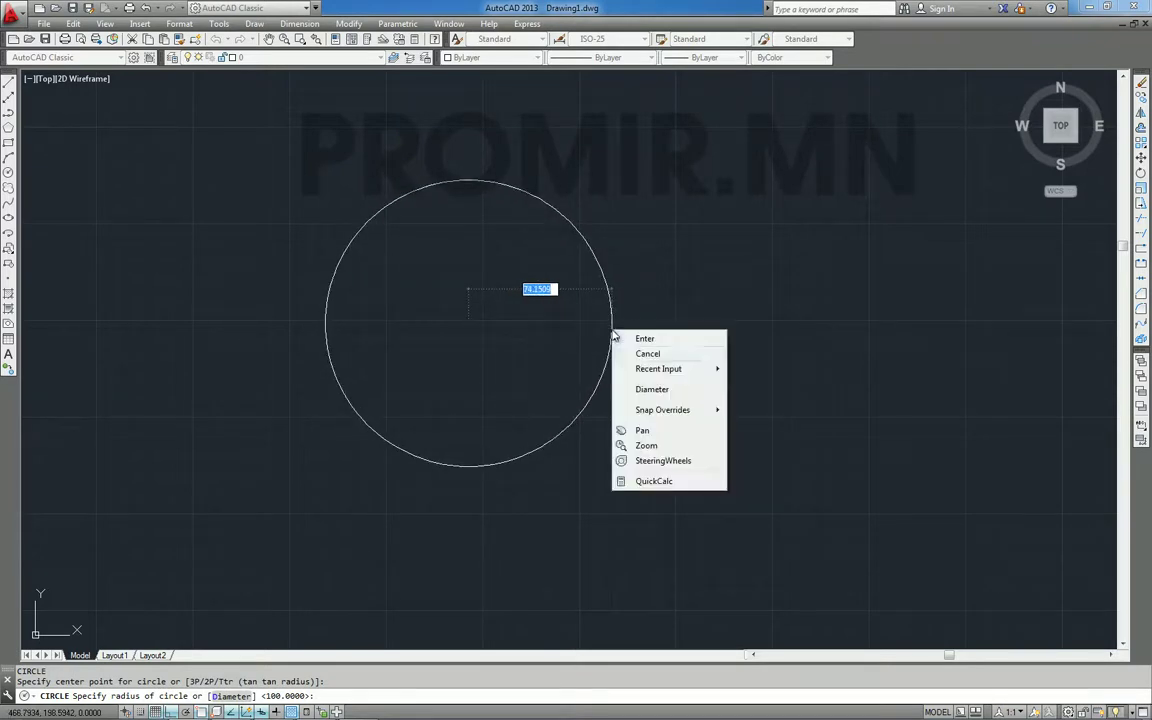
left_click(656, 390)
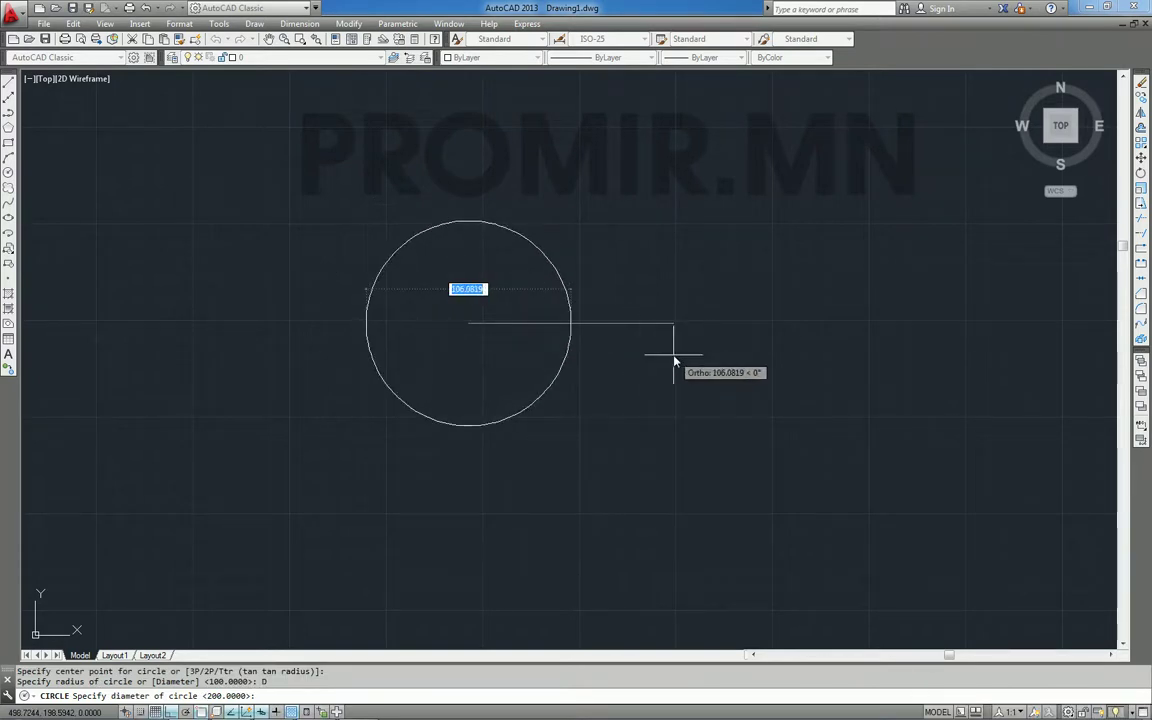
type("200")
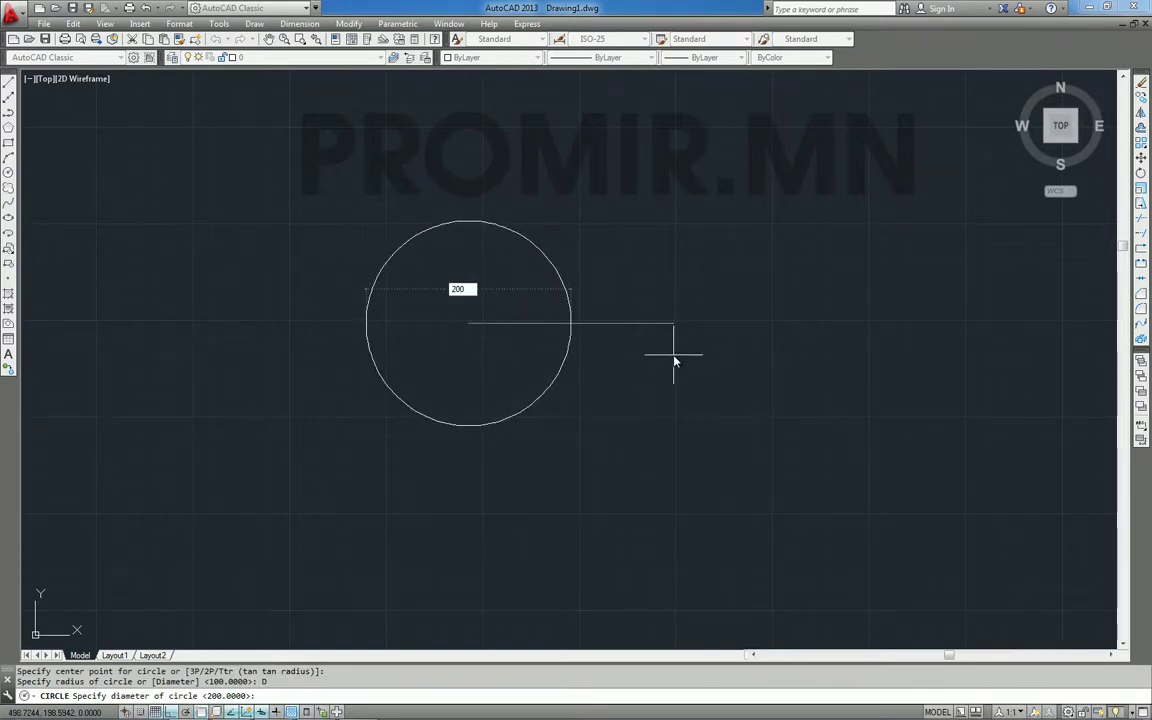
key("Return")
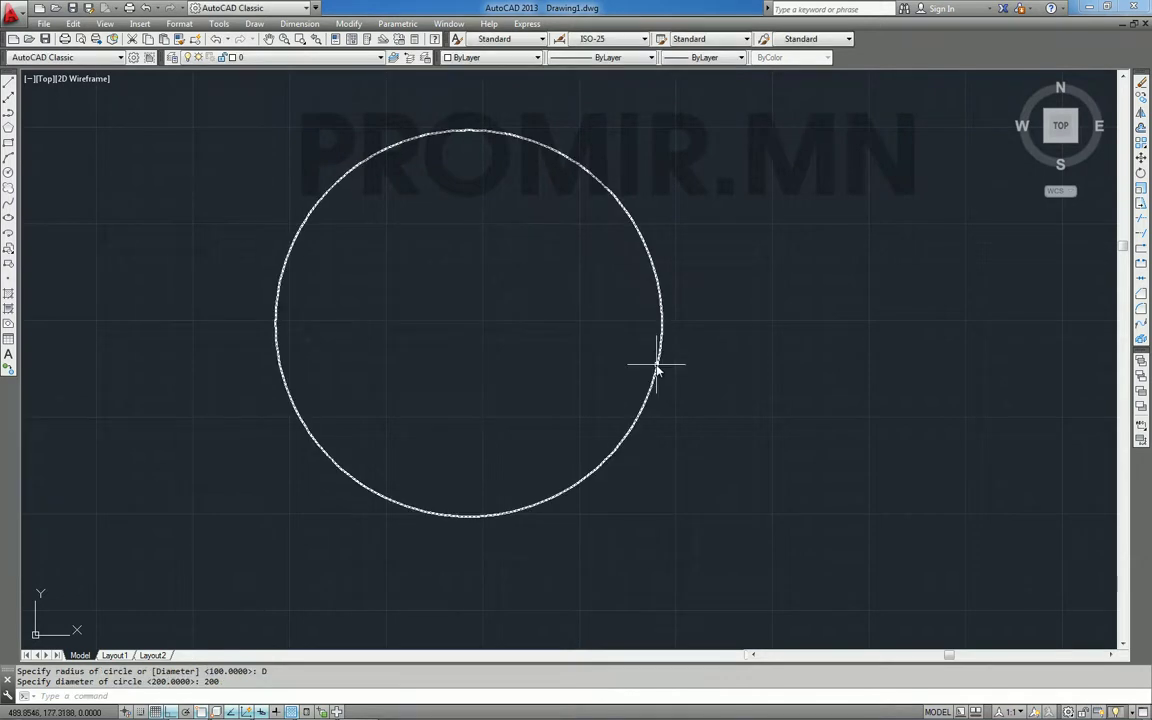
left_click(664, 340)
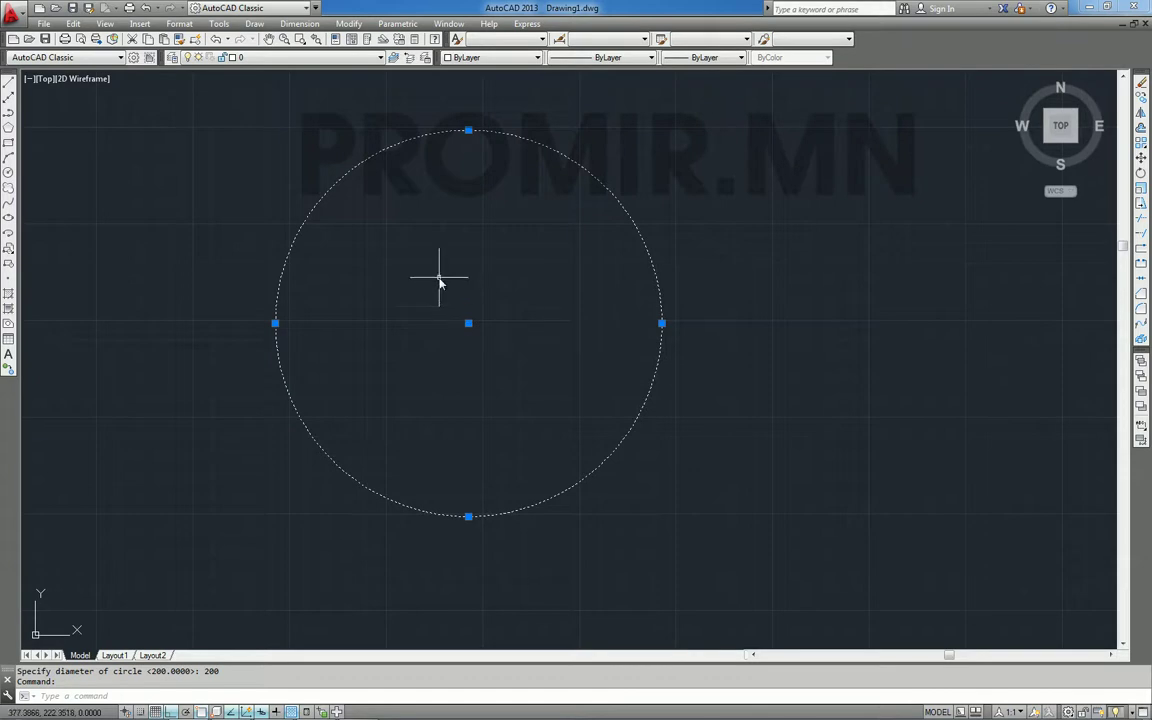
key("Delete")
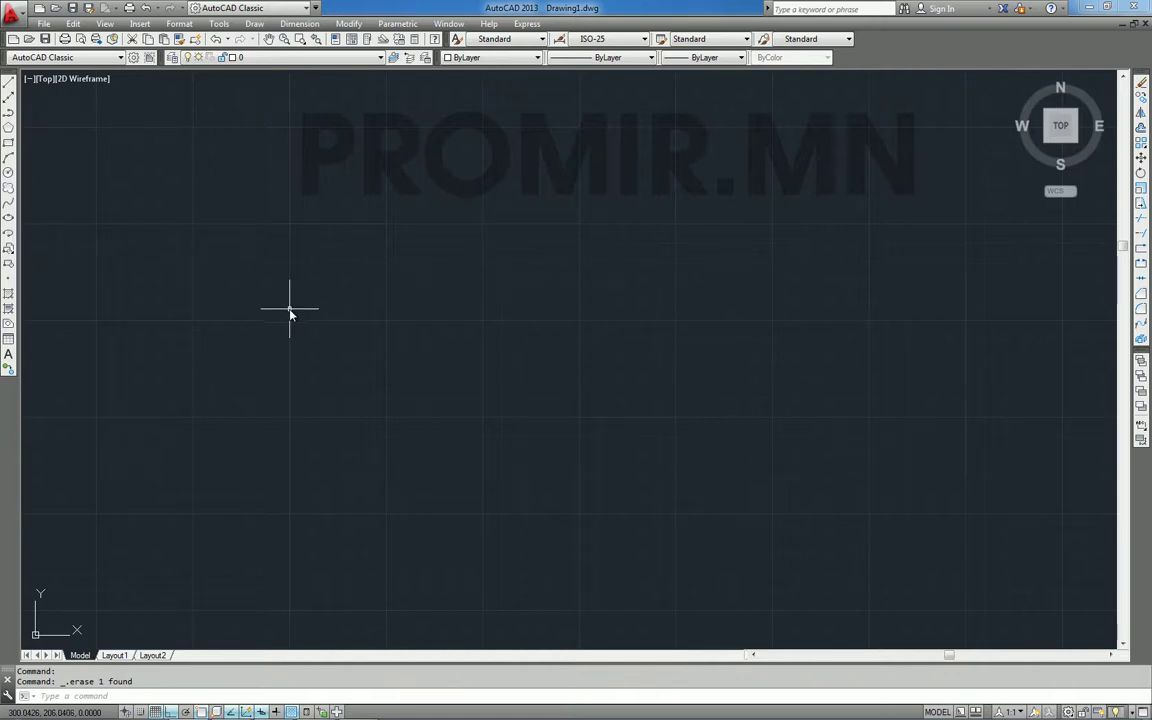
Draw a freehand revision cloud in the middle of the view.
left_click(9, 188)
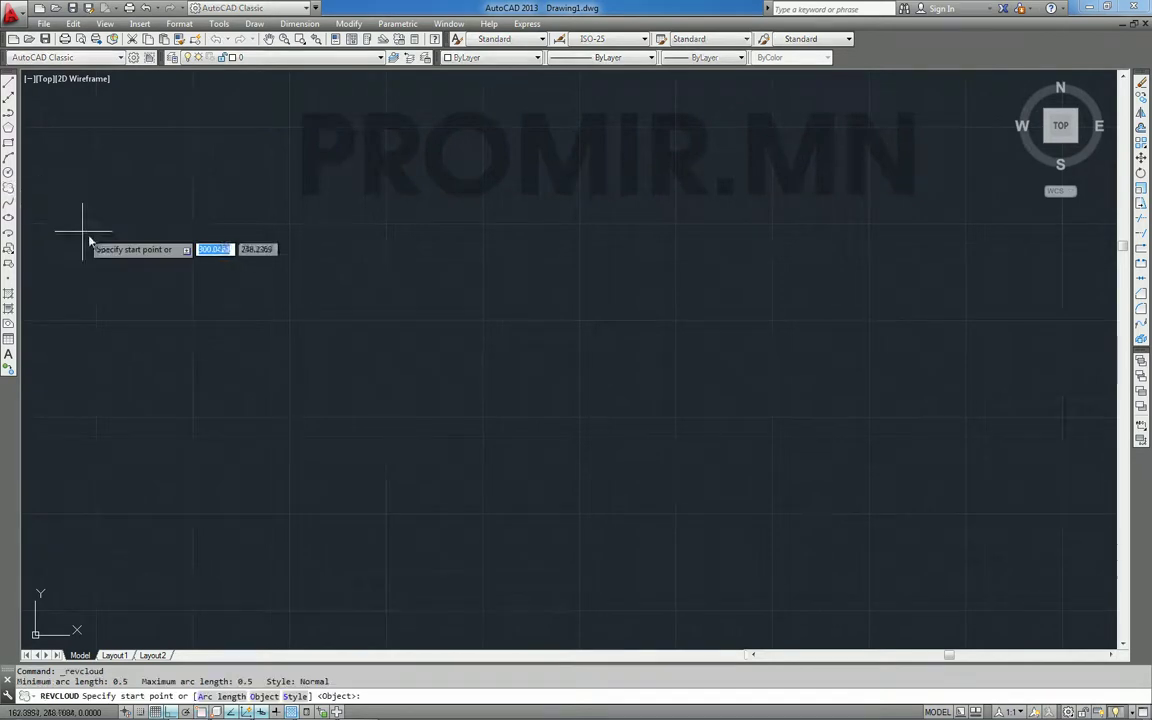
left_click(300, 364)
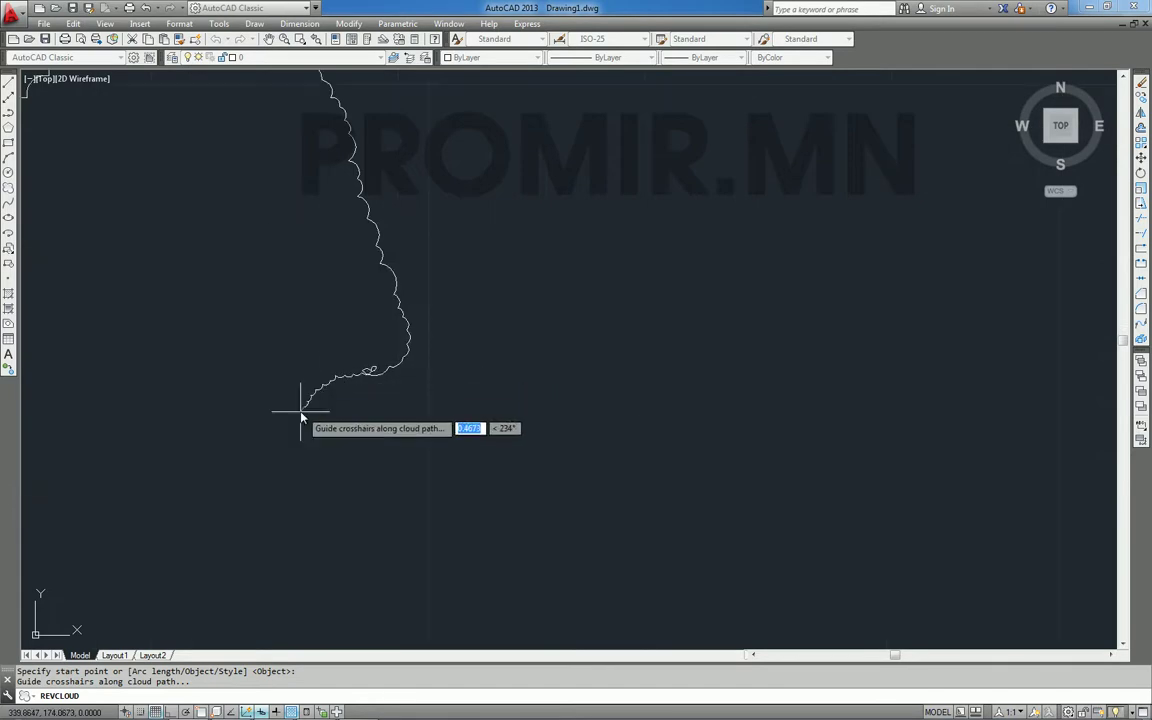
scroll(130, 335, "down", 4)
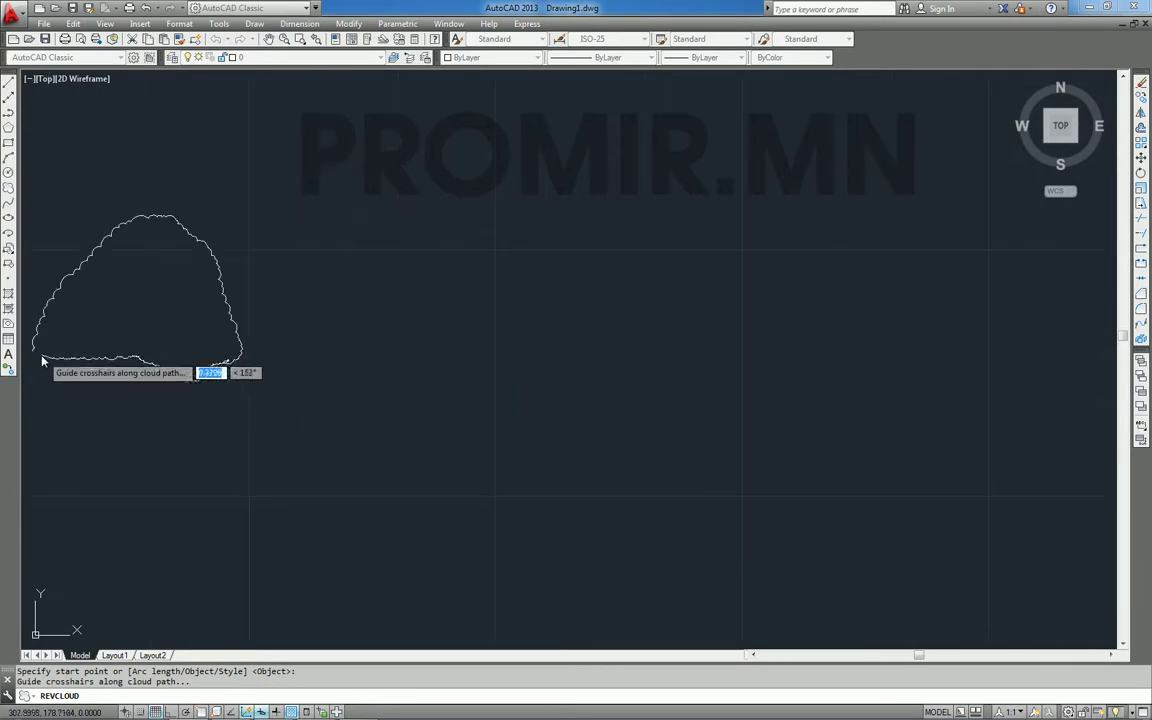
mouse_move(216, 368)
middle_mouse_down()
mouse_move(630, 391)
mouse_move(481, 291)
mouse_move(500, 332)
middle_mouse_up()
scroll(540, 296, "up", 2)
scroll(541, 295, "up", 5)
scroll(541, 295, "down", 7)
scroll(503, 311, "up", 2)
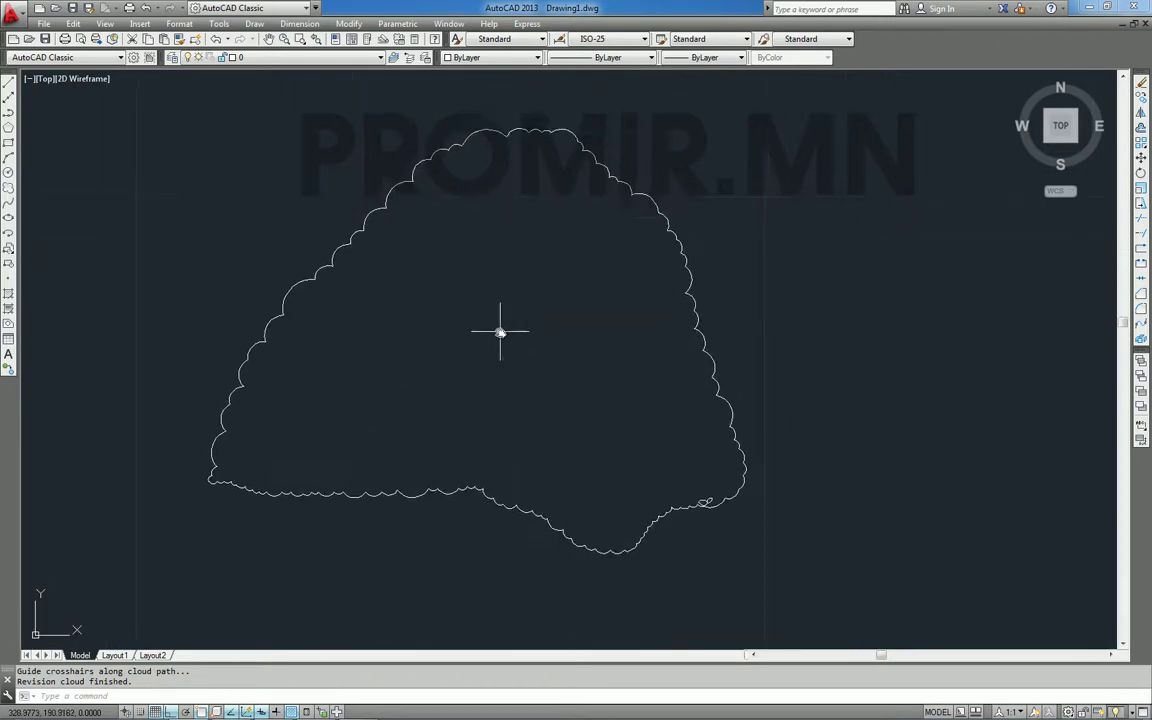
Select the revision cloud with a crossing window and delete it.
left_click(808, 490)
left_click(698, 410)
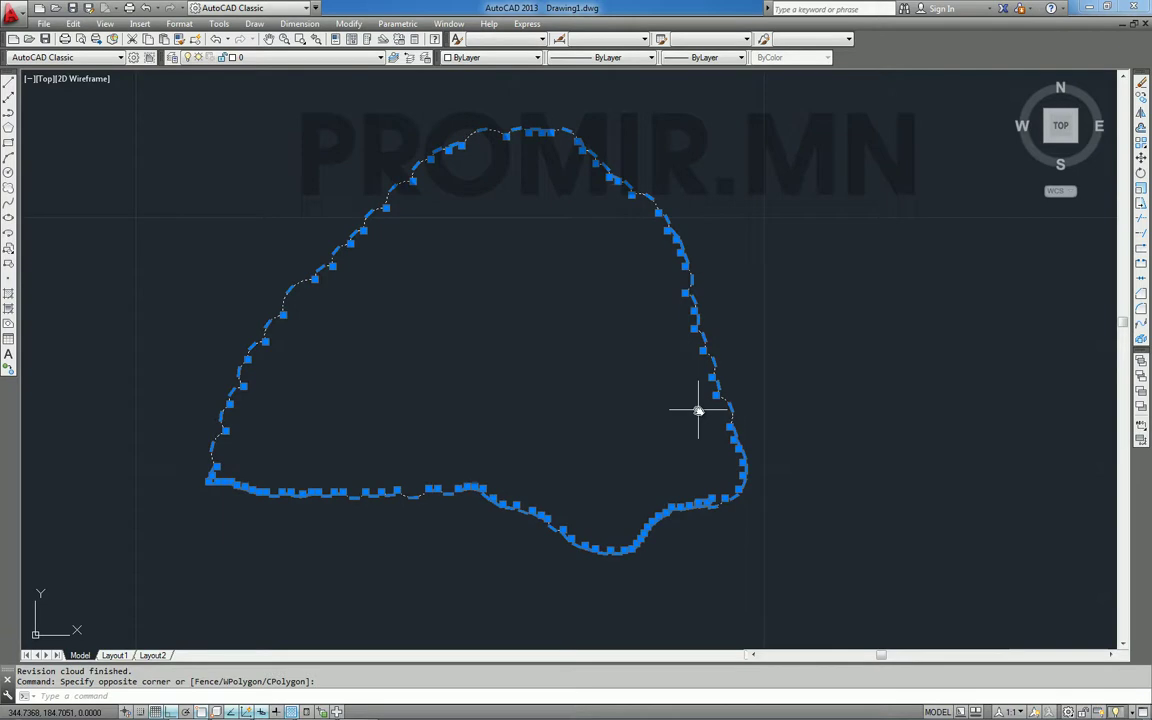
key("Delete")
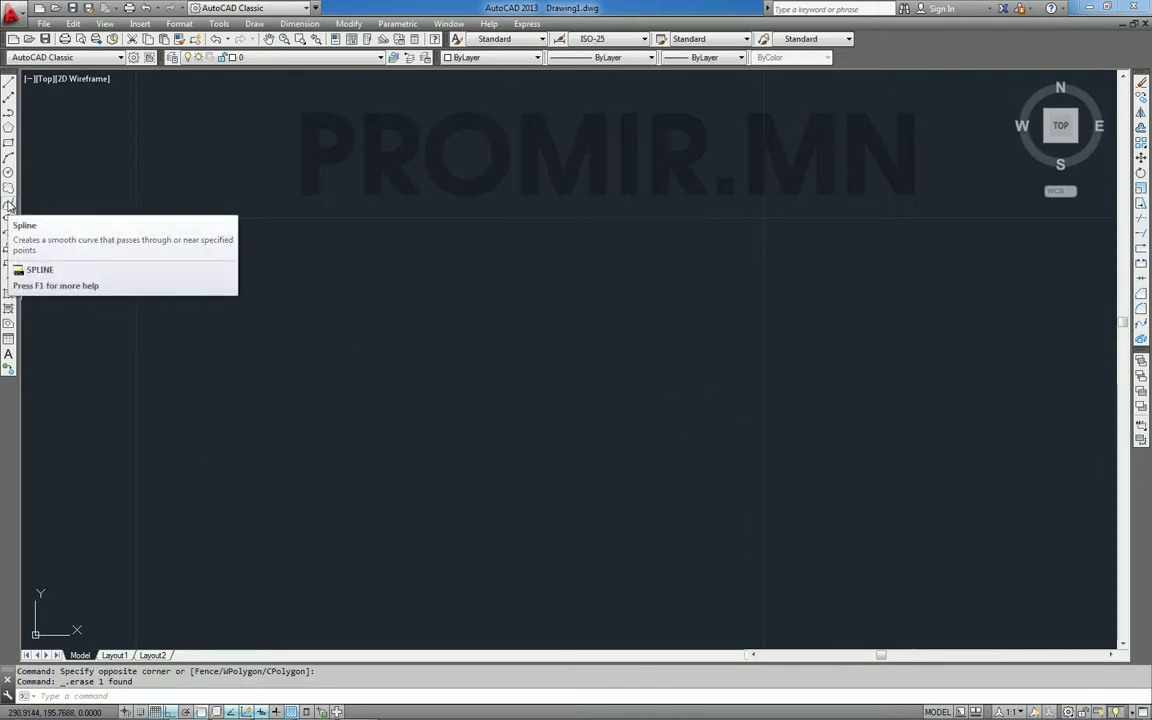
Start a spline at the lower left with Ortho turned off.
left_click(410, 318)
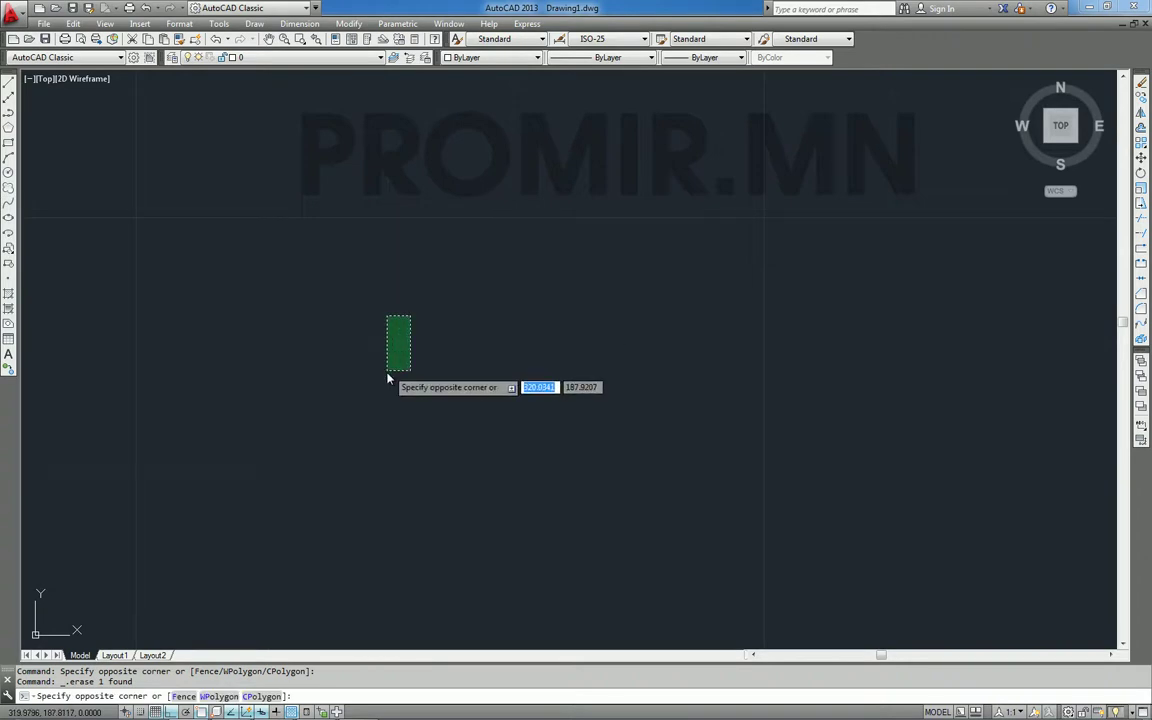
left_click(390, 362)
left_click(395, 345)
left_click(374, 383)
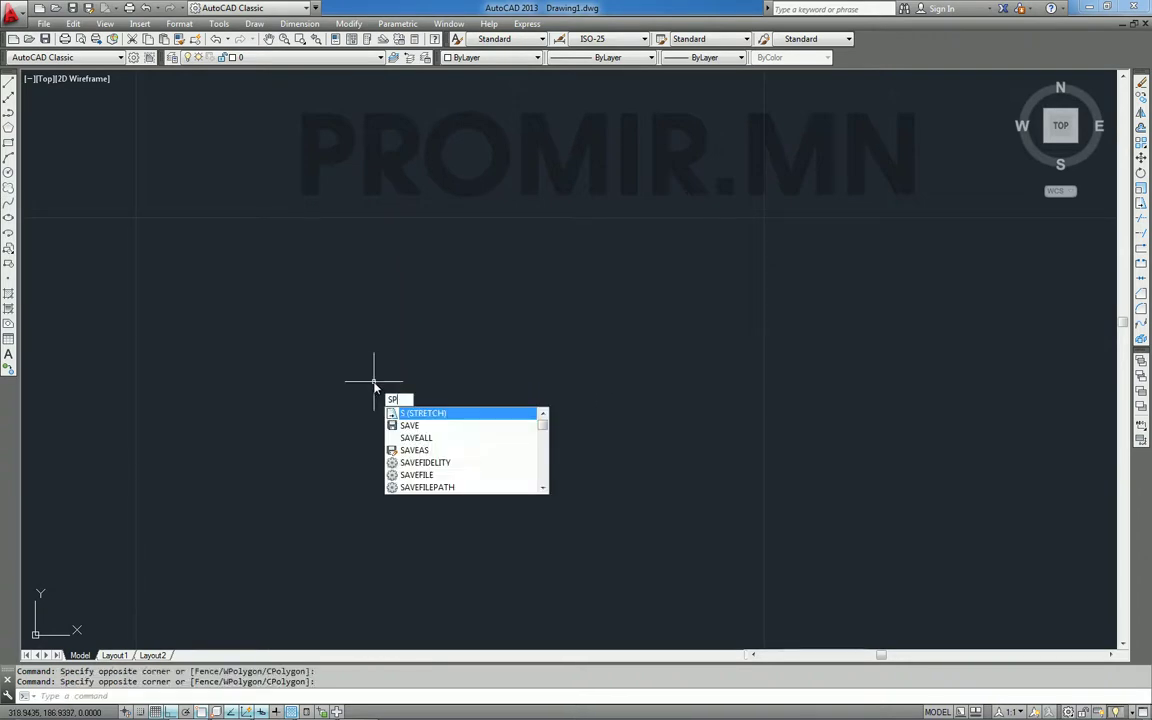
type("l")
key("Return")
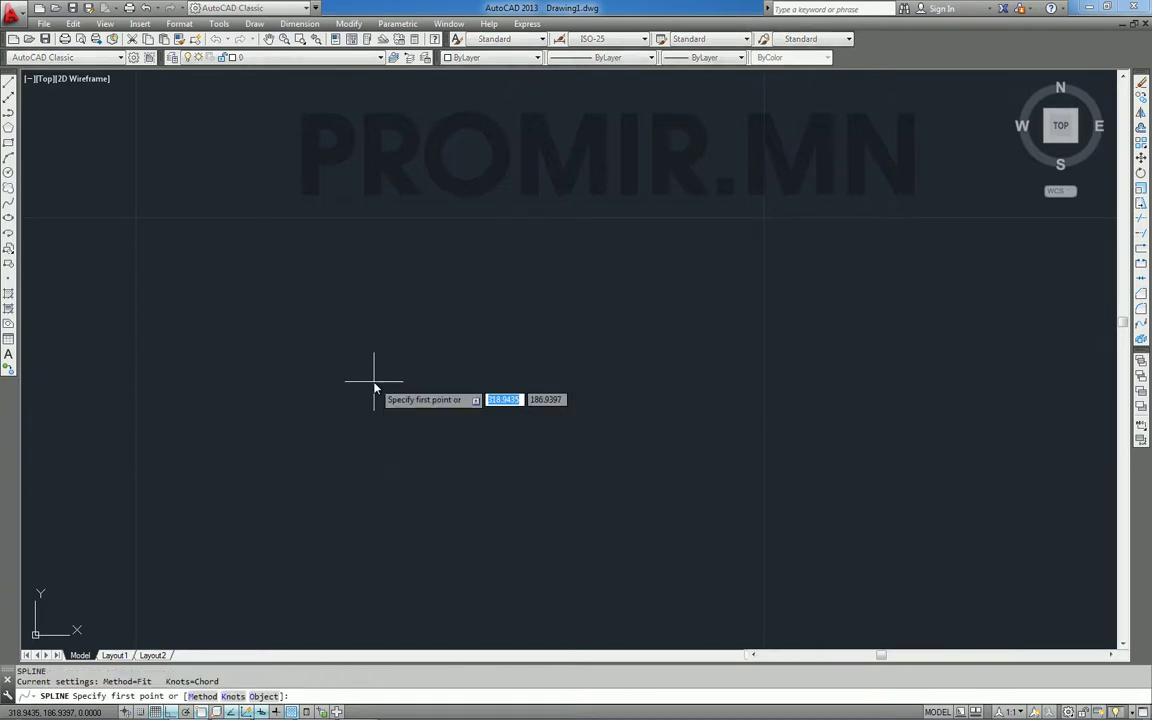
left_click(240, 428)
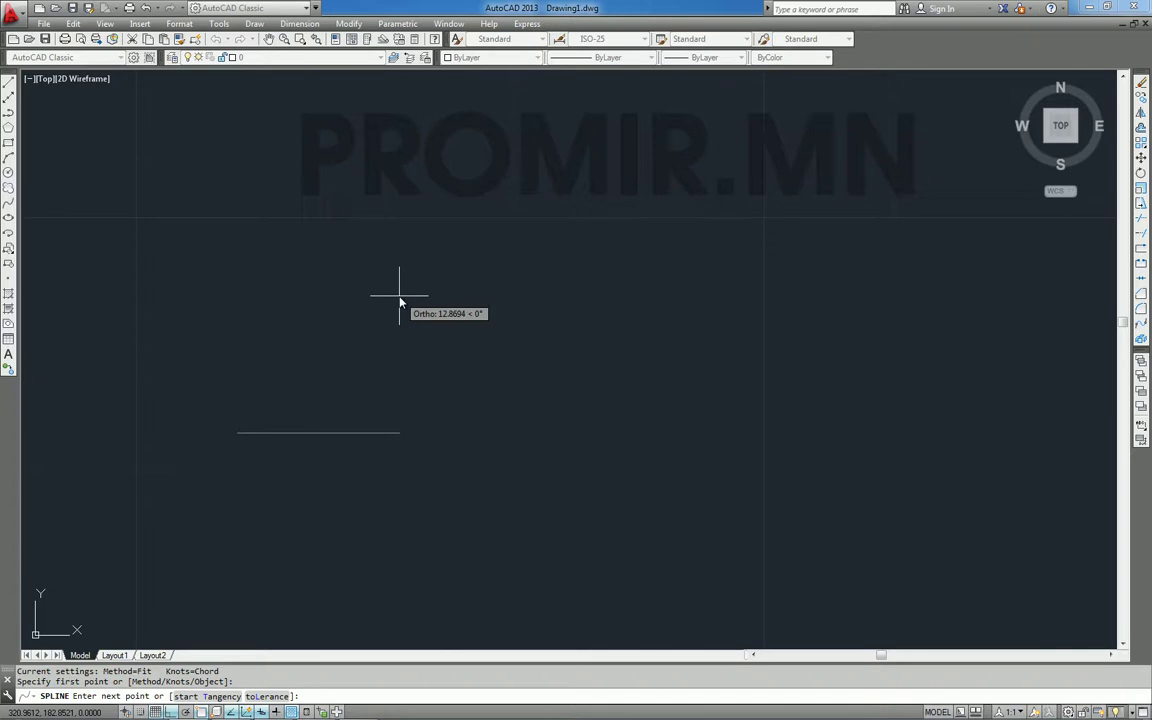
key("F8")
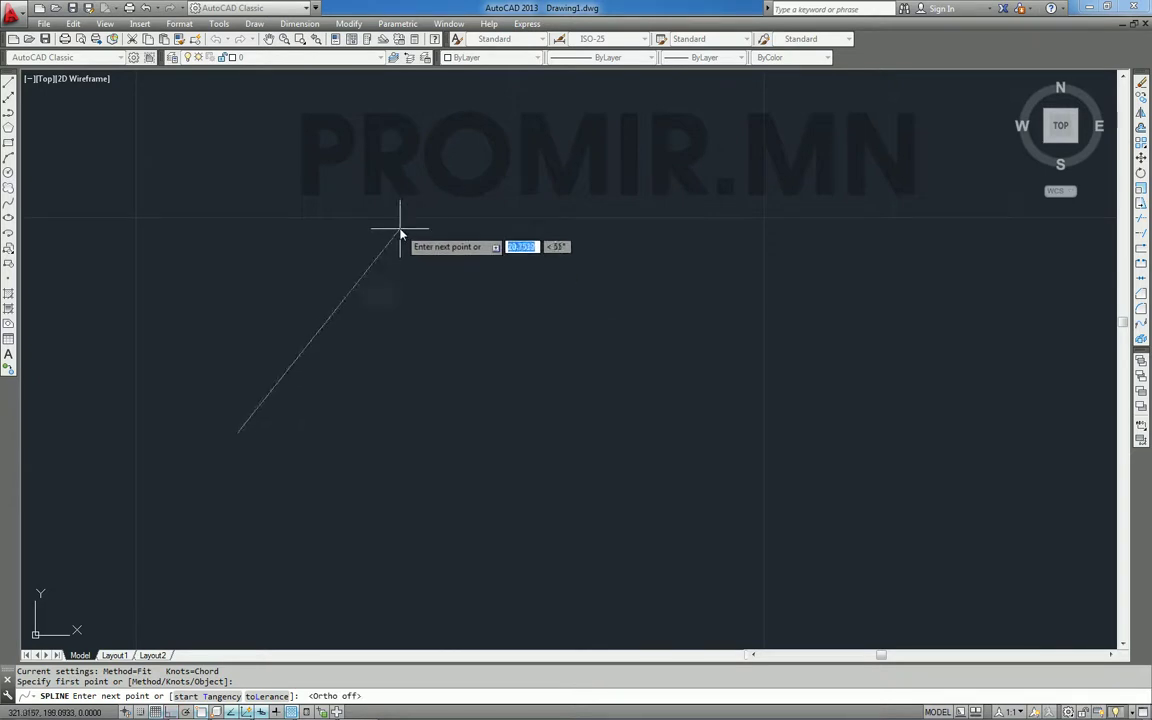
Place fit points rising over the top, looping right, and winding back inward.
left_click(391, 190)
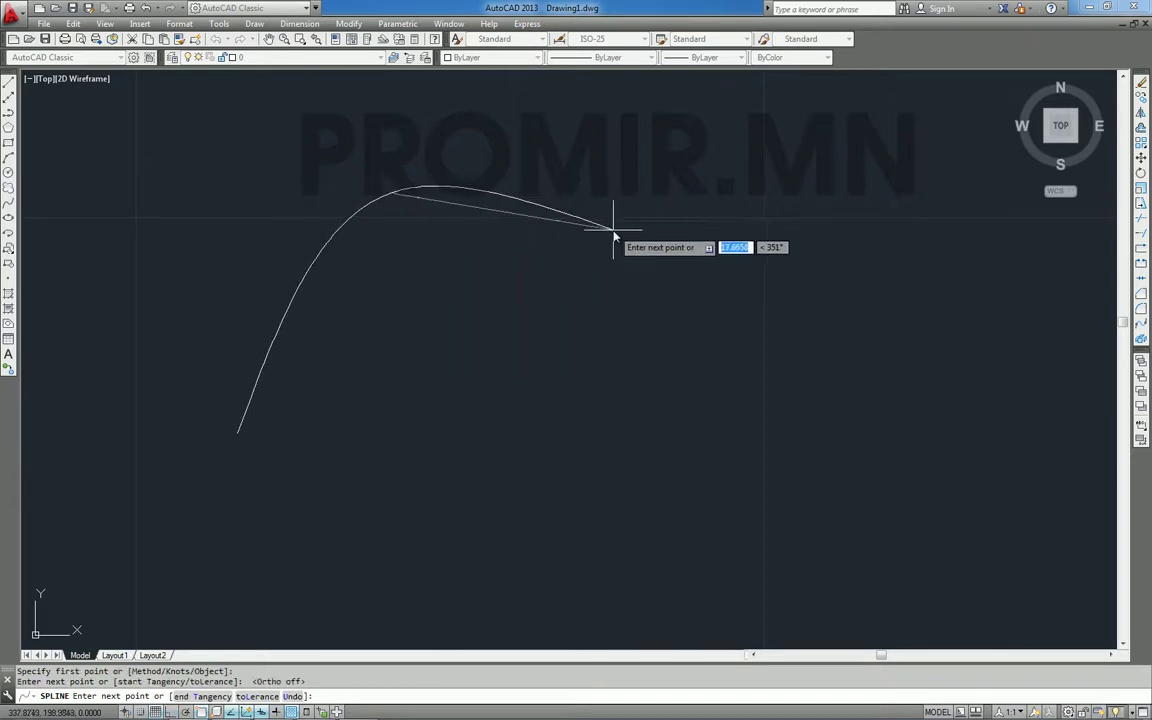
left_click(629, 278)
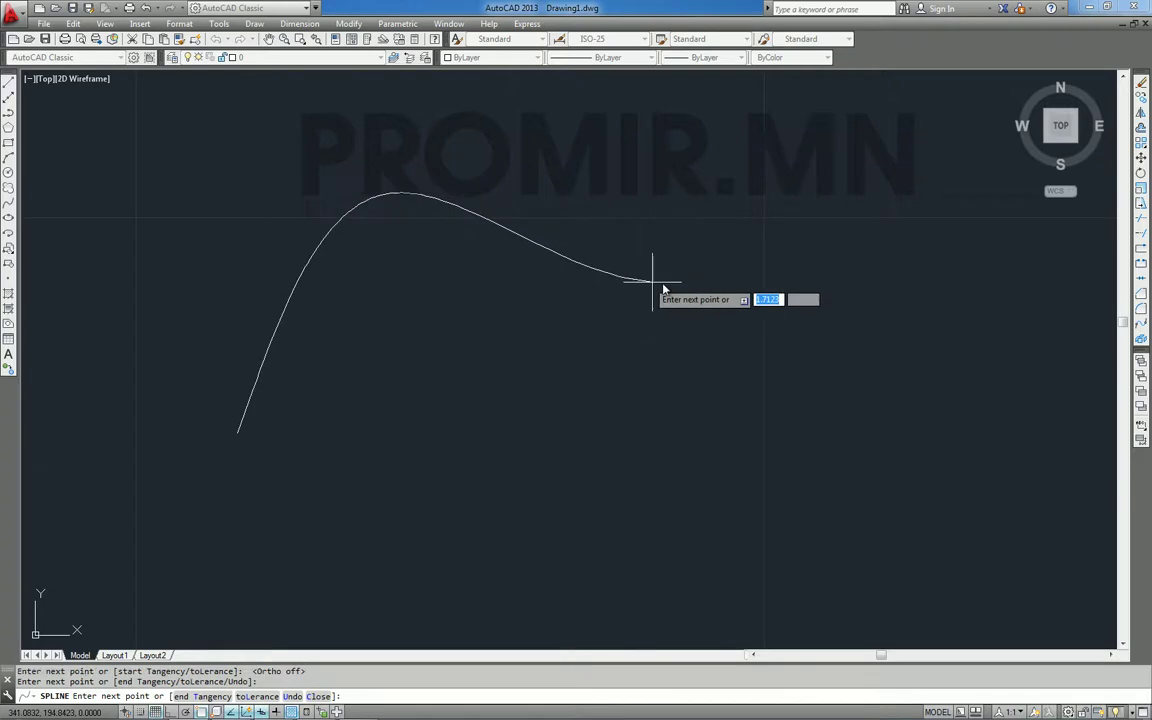
left_click(860, 224)
left_click(1030, 385)
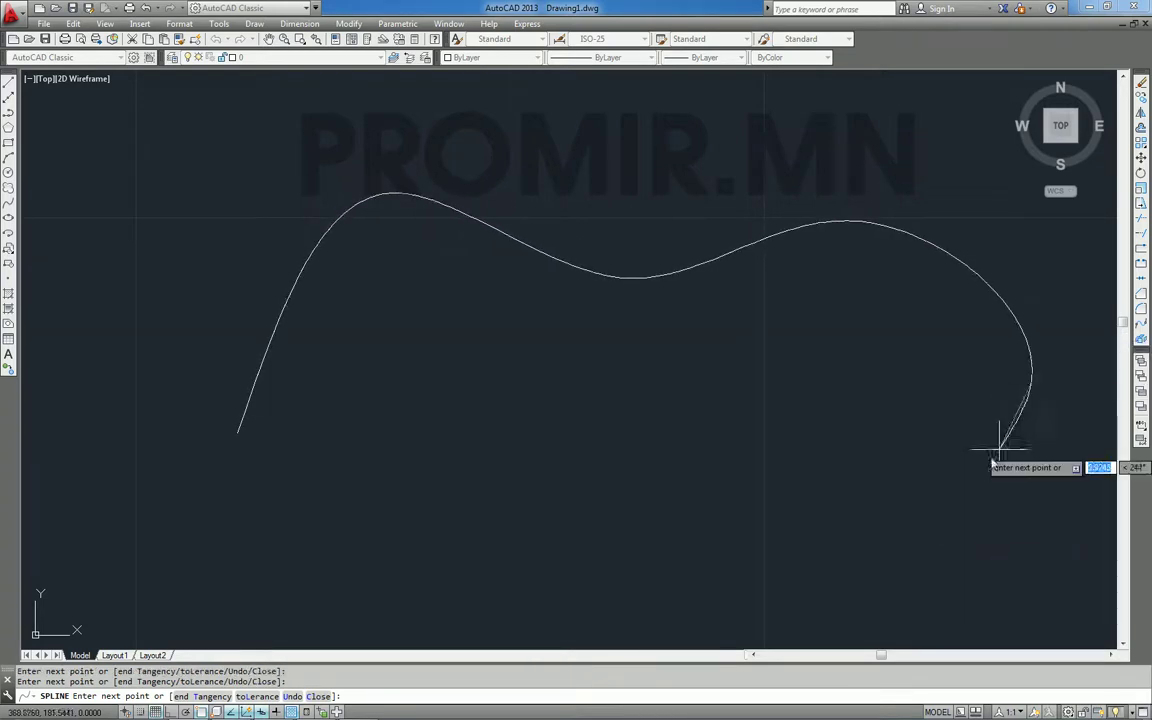
left_click(812, 548)
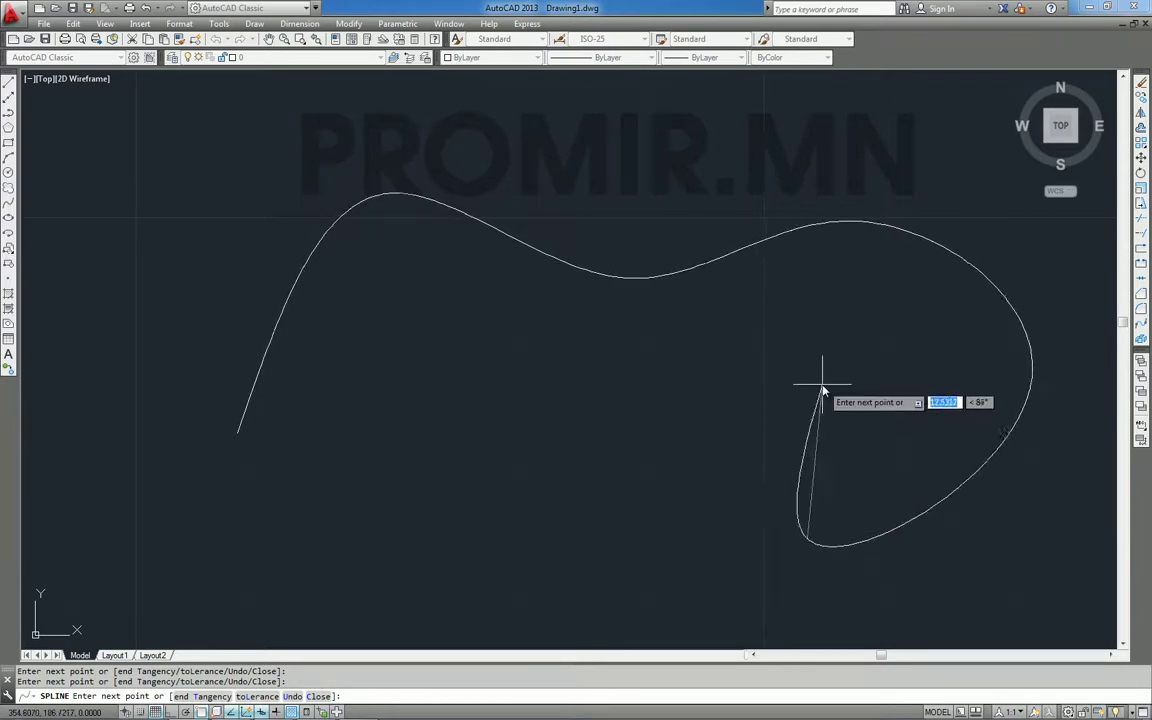
left_click(762, 356)
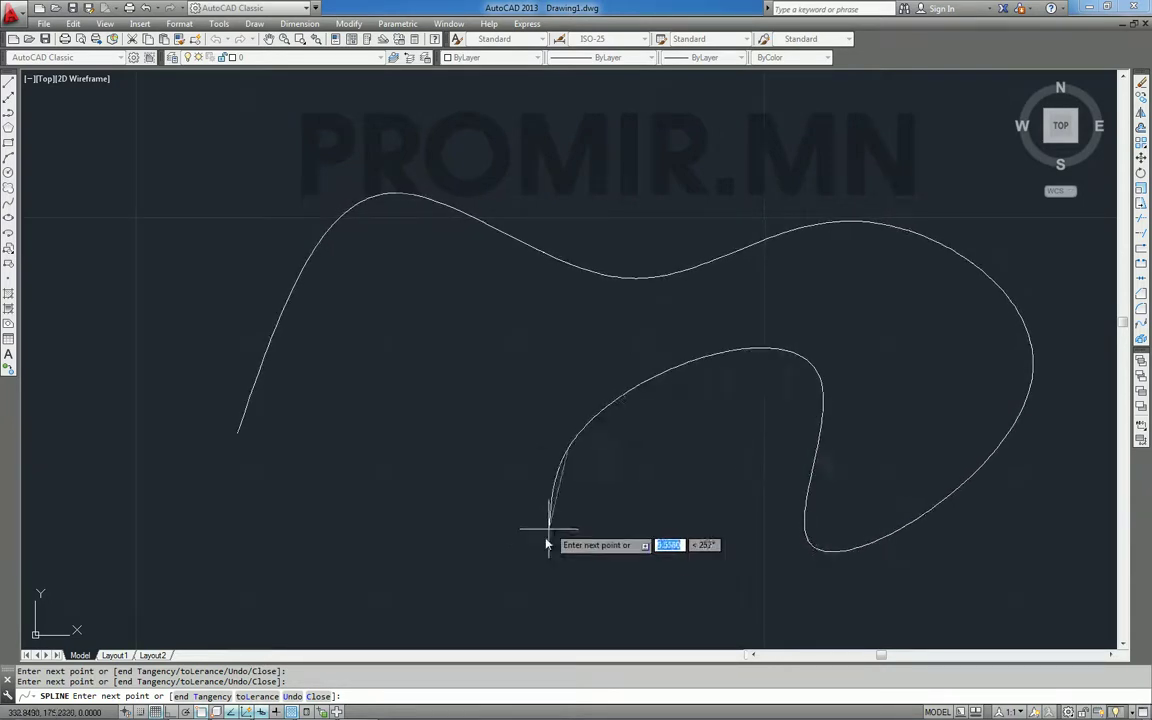
left_click(415, 548)
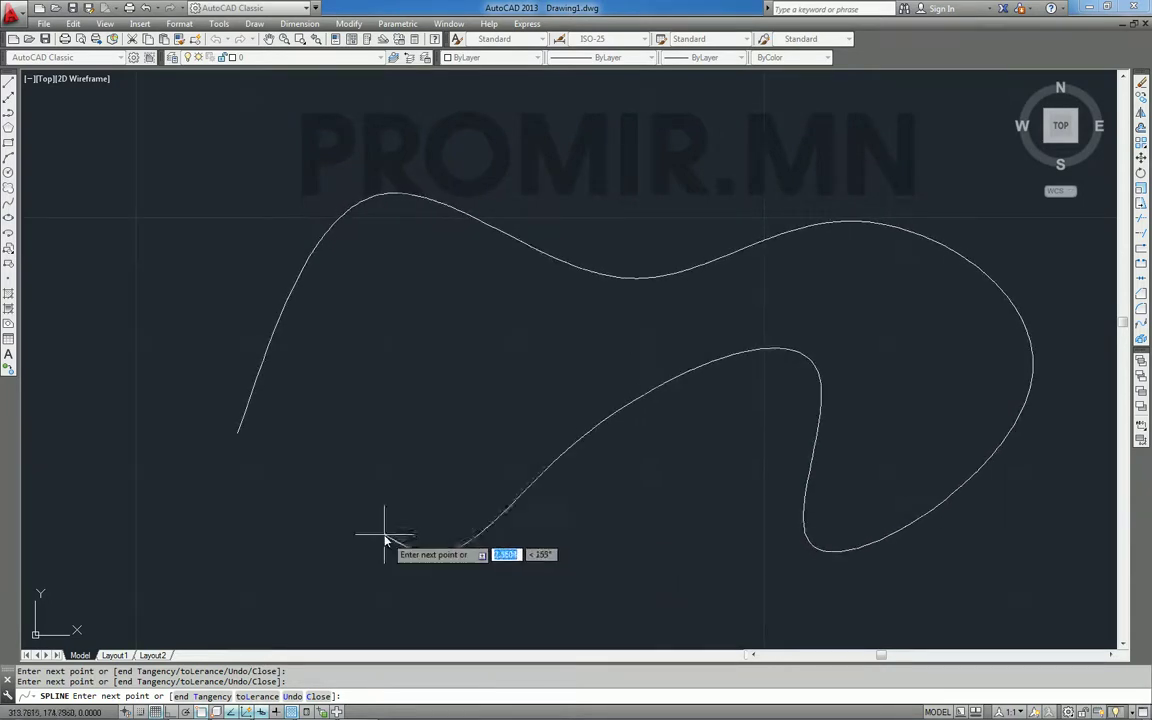
left_click(361, 403)
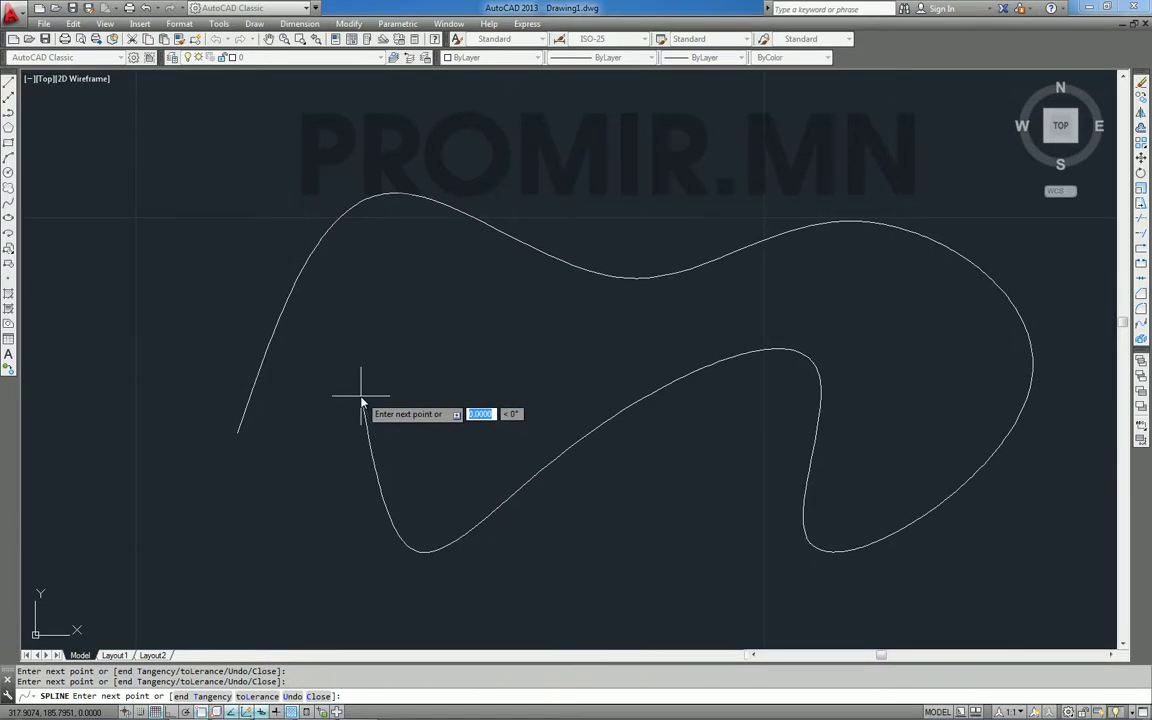
Finish the spline at its last point and center it in the view.
right_click(361, 403)
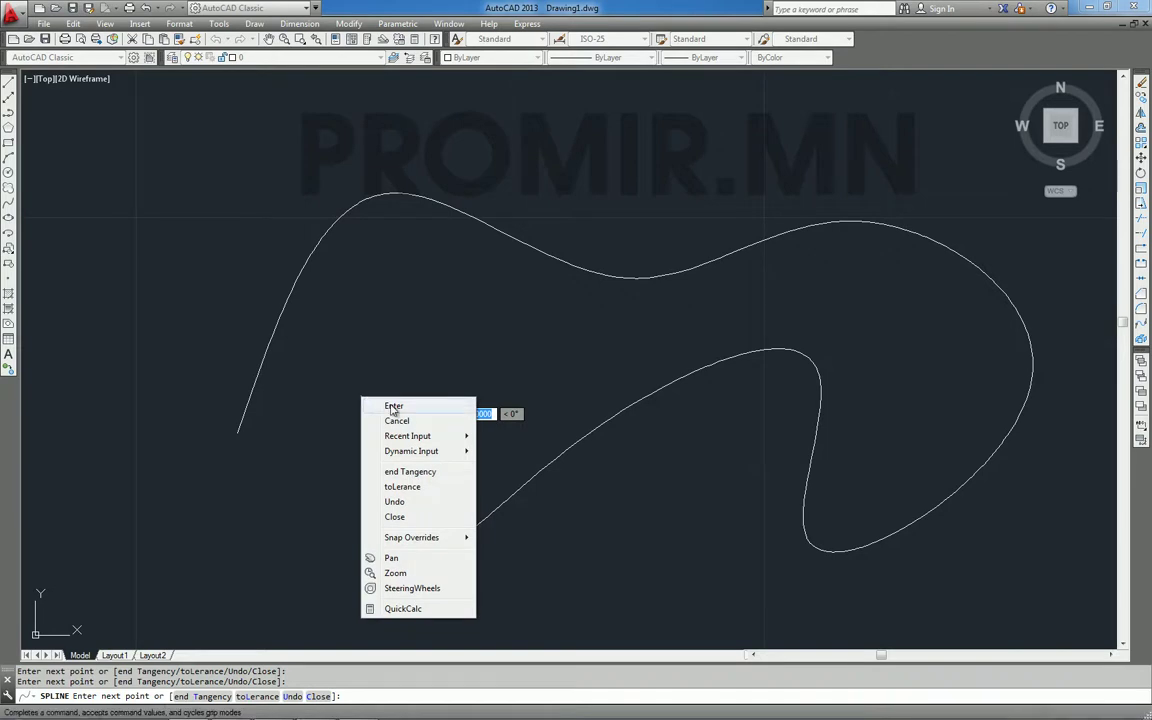
left_click(393, 407)
middle_click_drag(478, 410, 555, 391)
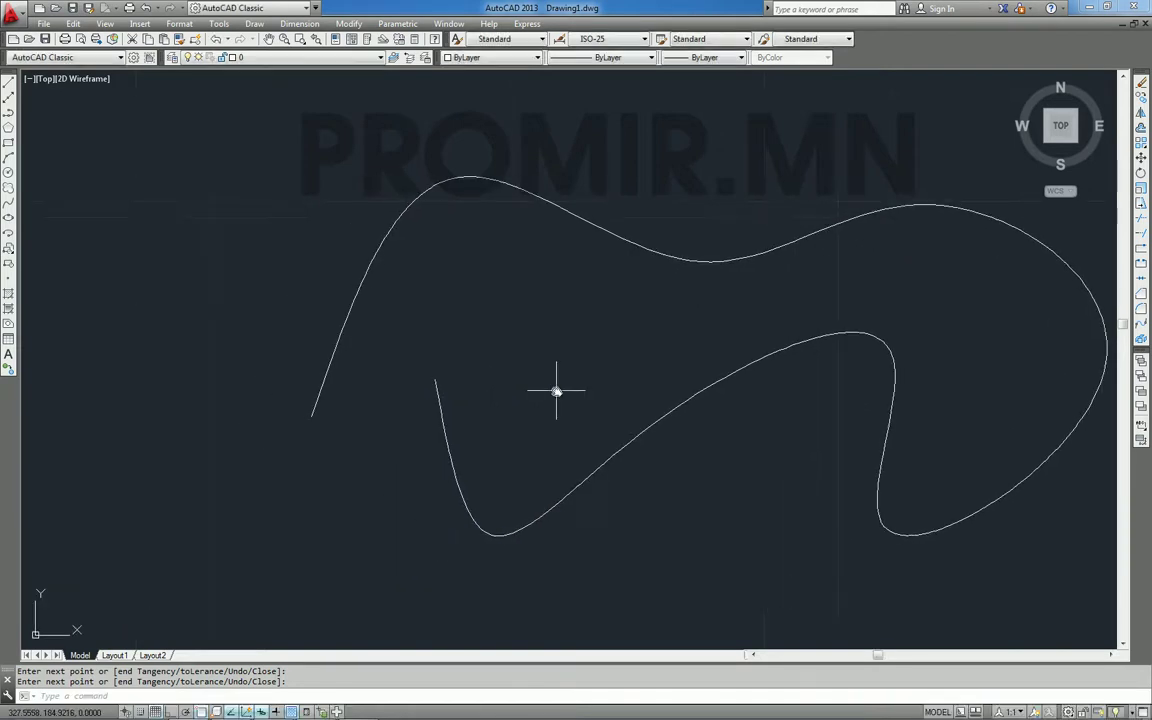
Move the spline's top-middle and upper-left fit points to new spots, then delete the spline.
left_click(440, 402)
left_click(440, 402)
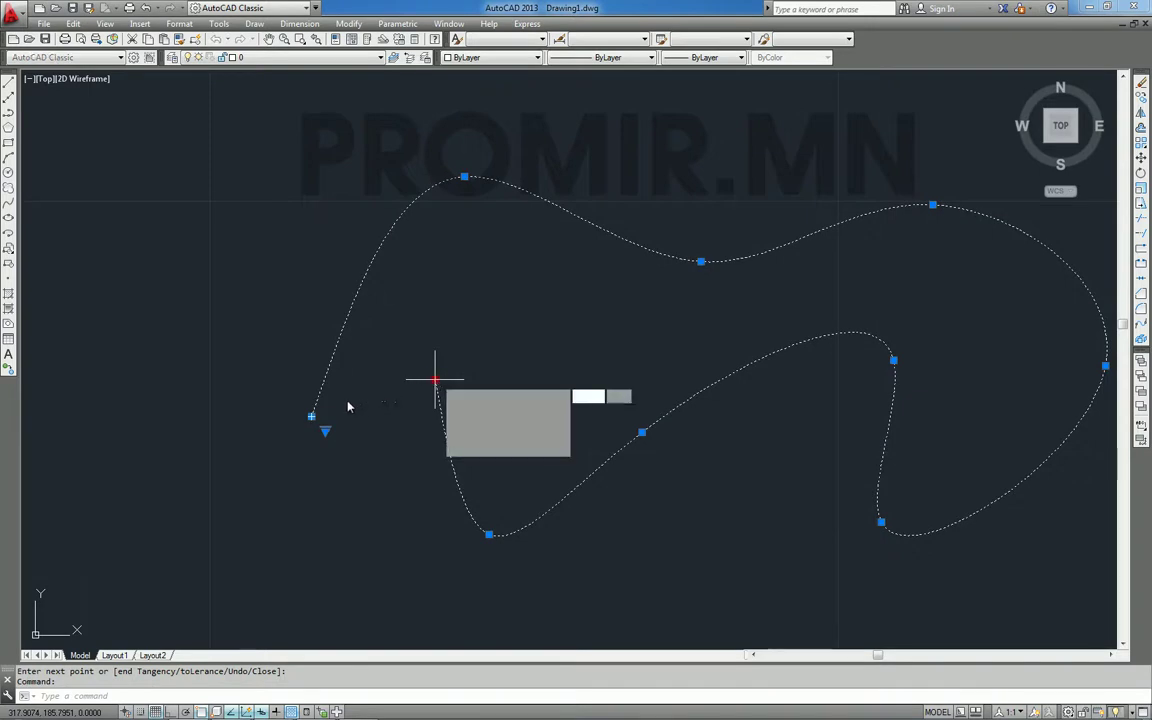
left_click(312, 416)
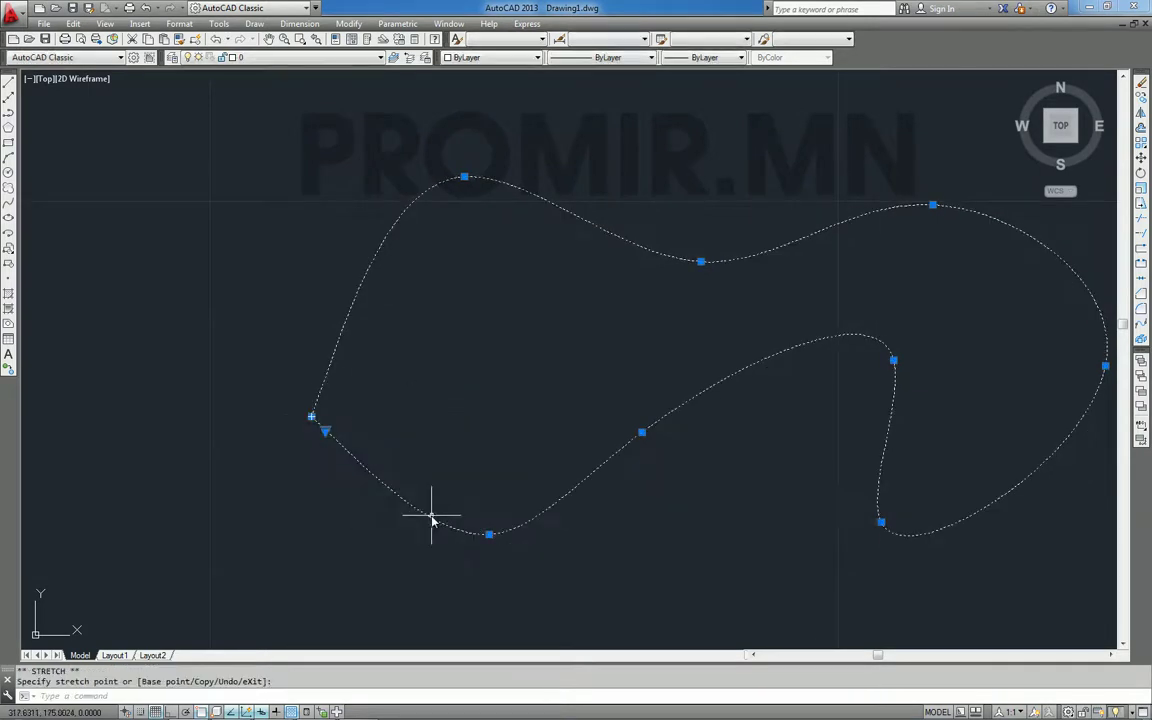
middle_click_drag(681, 432, 488, 419)
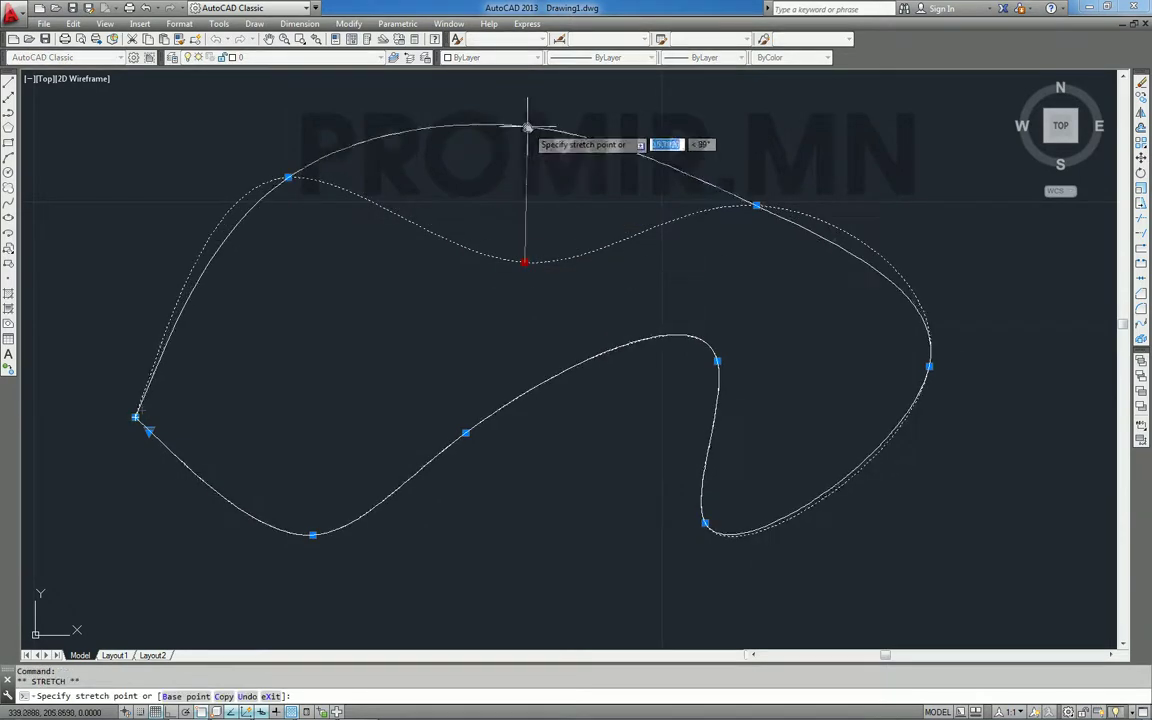
left_click(527, 120)
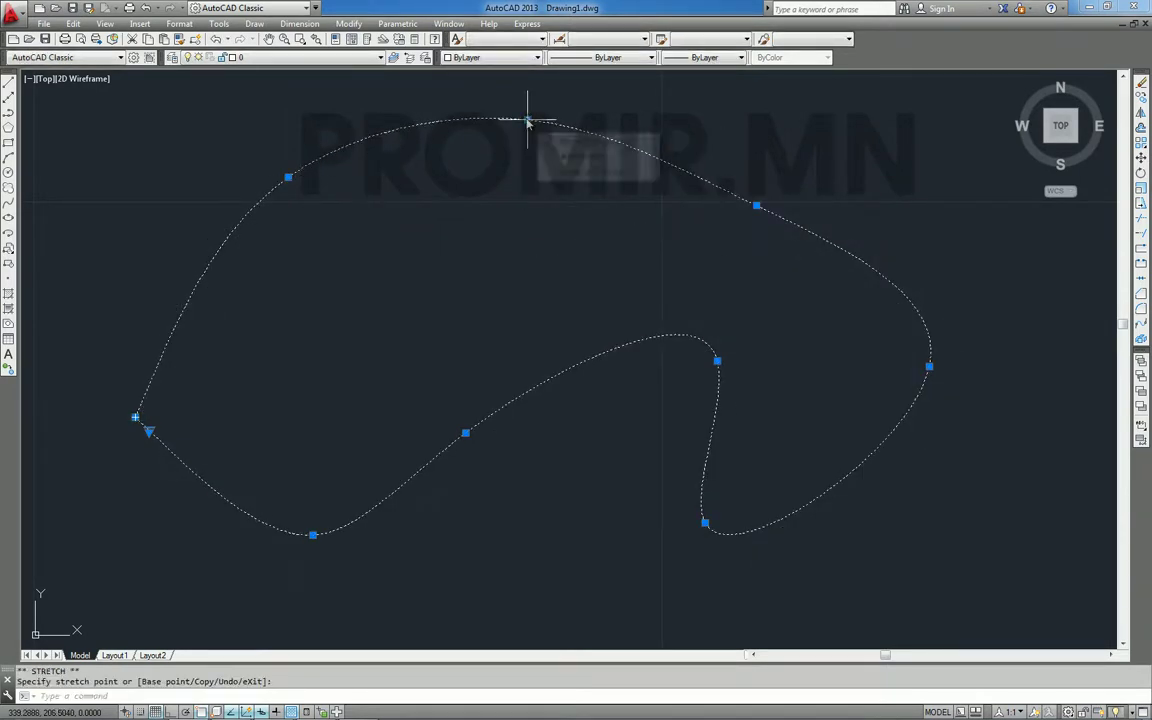
left_click(454, 276)
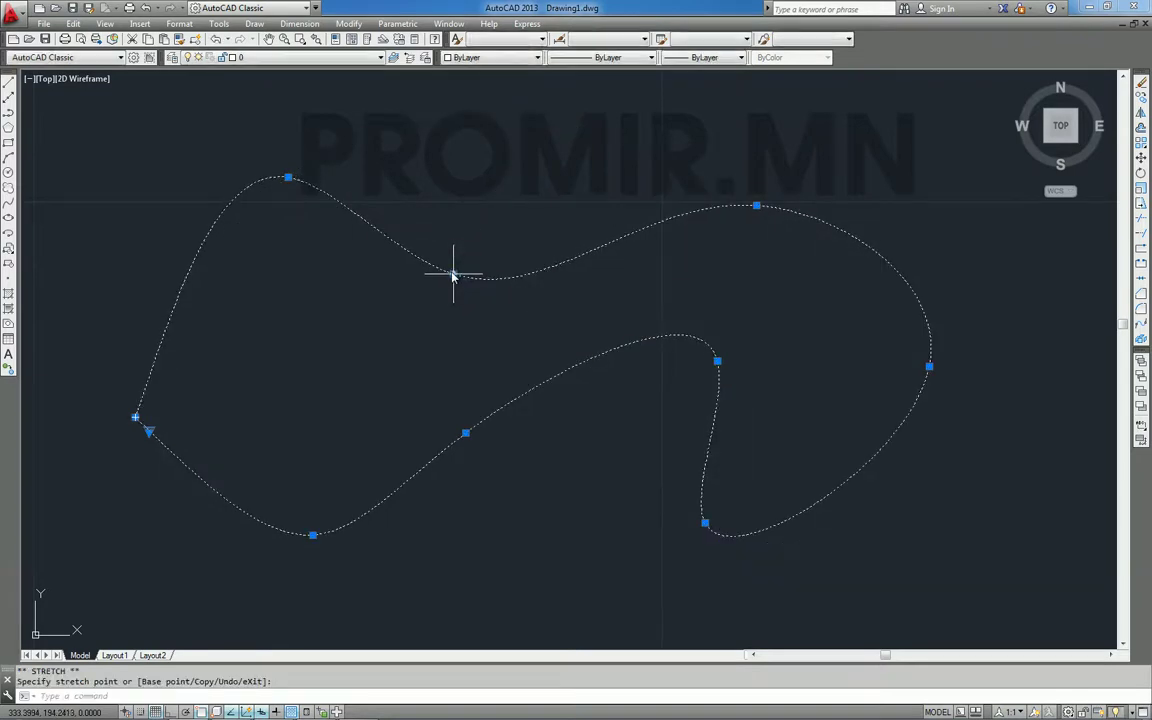
left_click(289, 177)
left_click(253, 249)
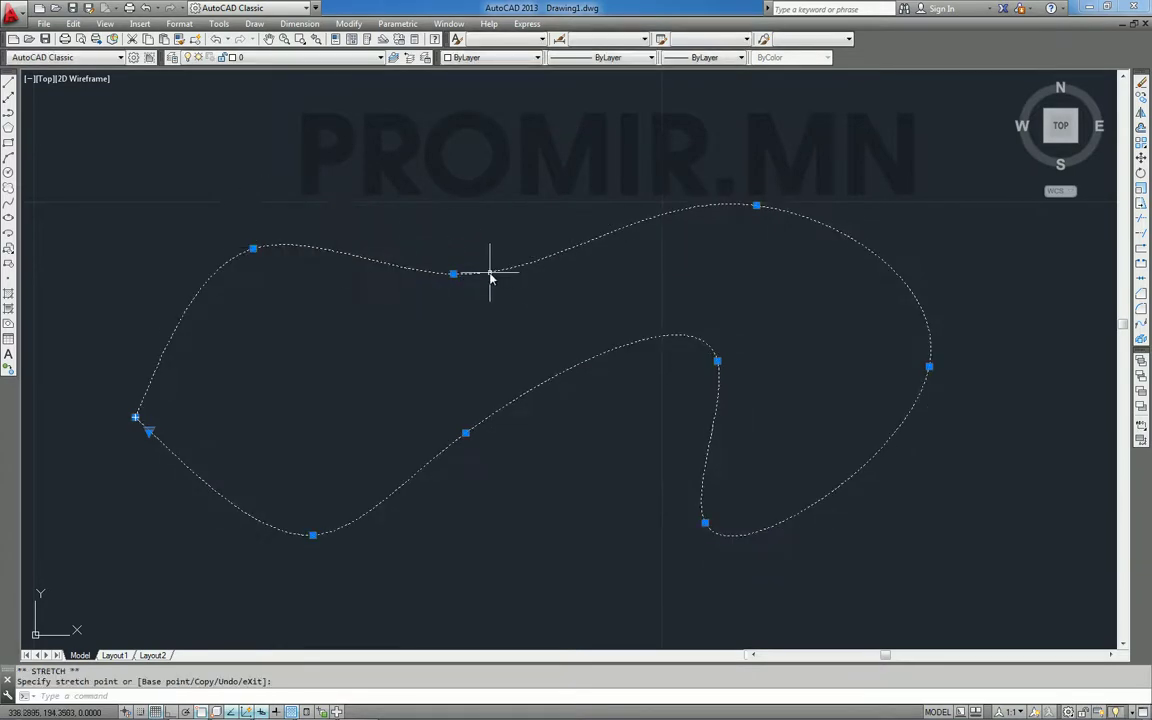
key("Delete")
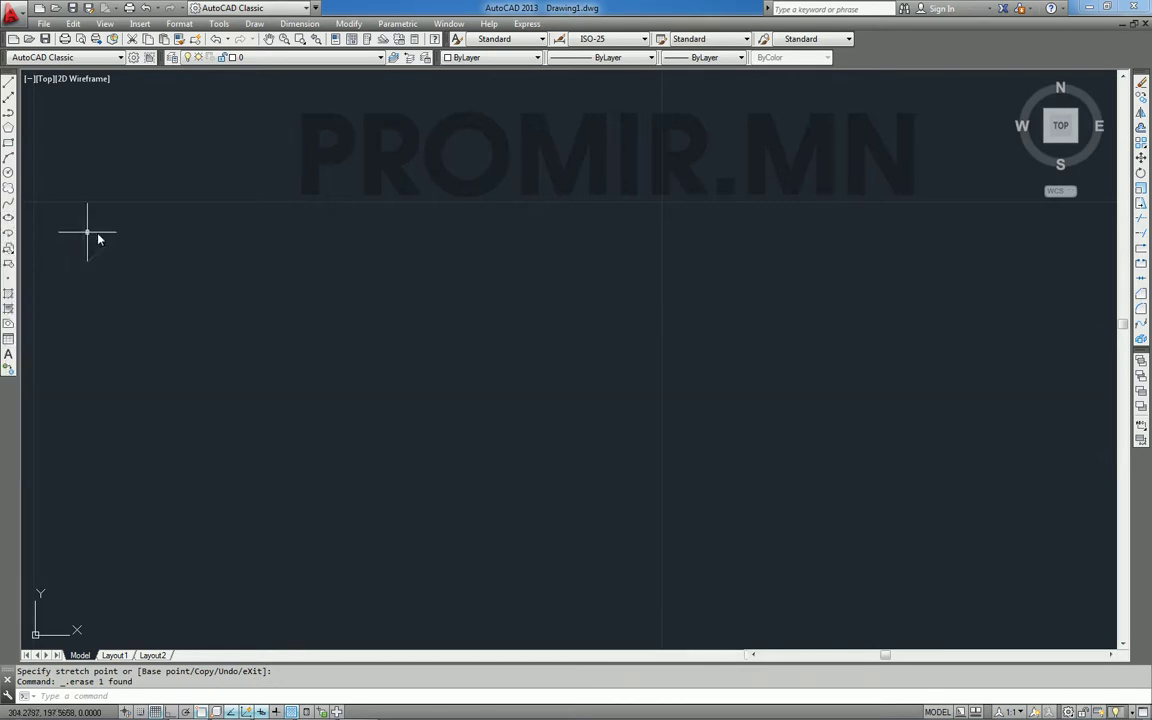
type("EL")
key("Return")
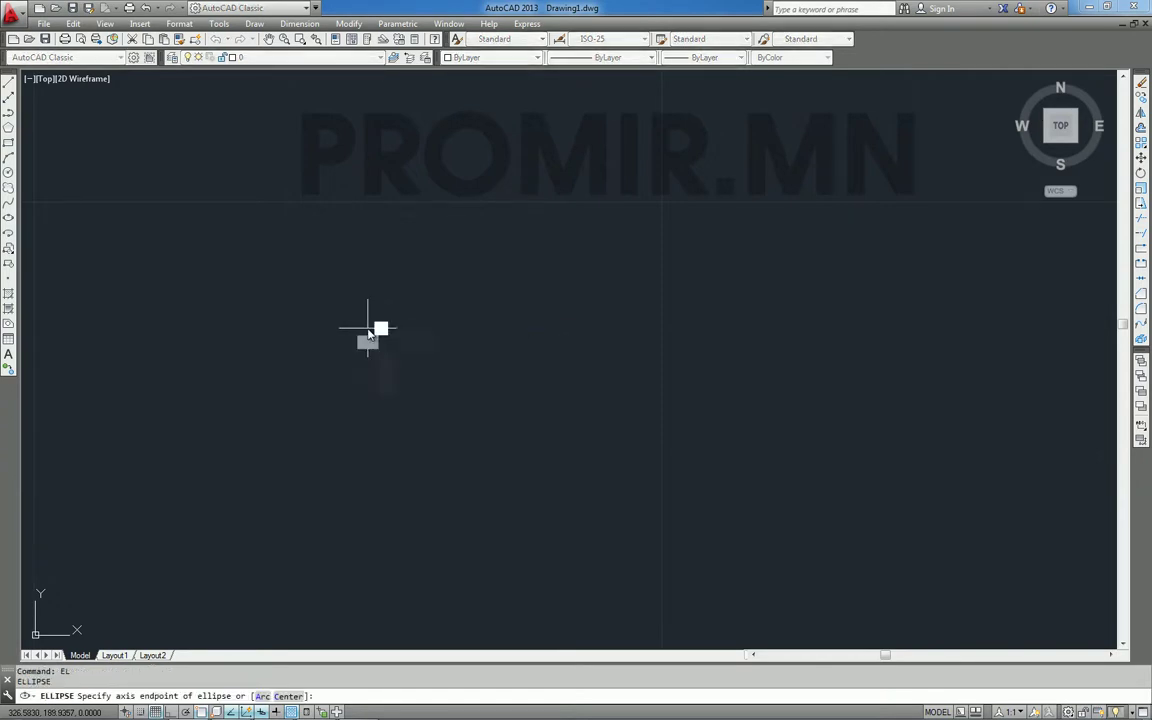
left_click(368, 327)
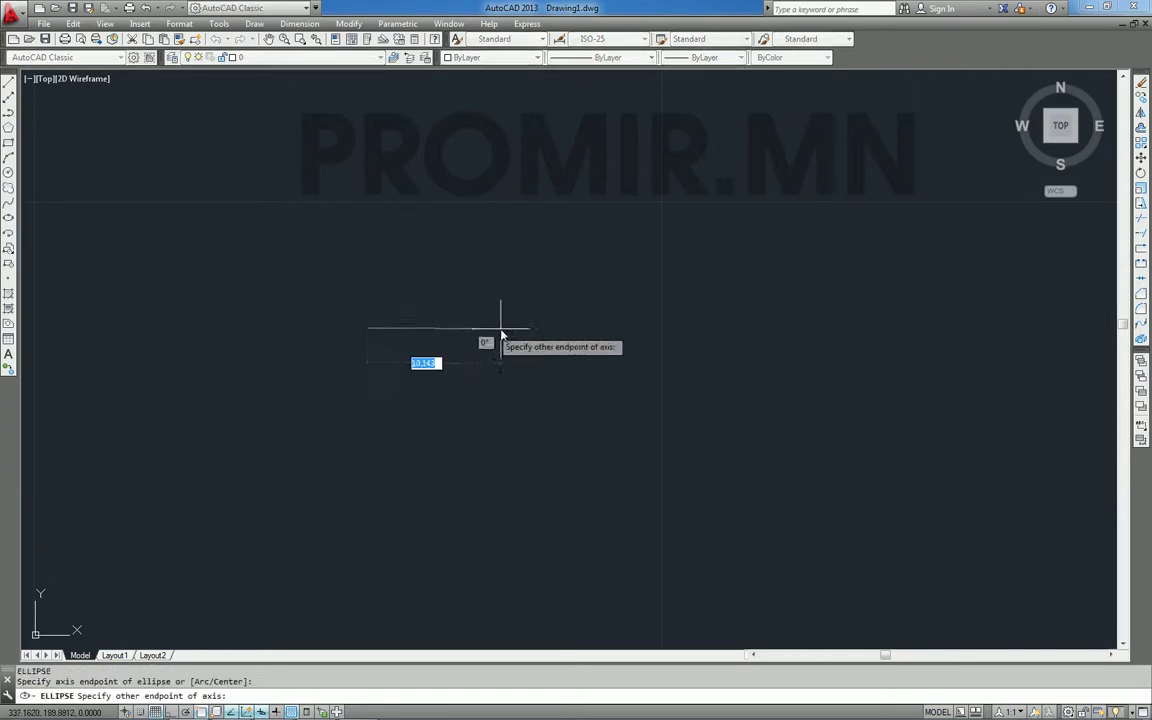
left_click(551, 327)
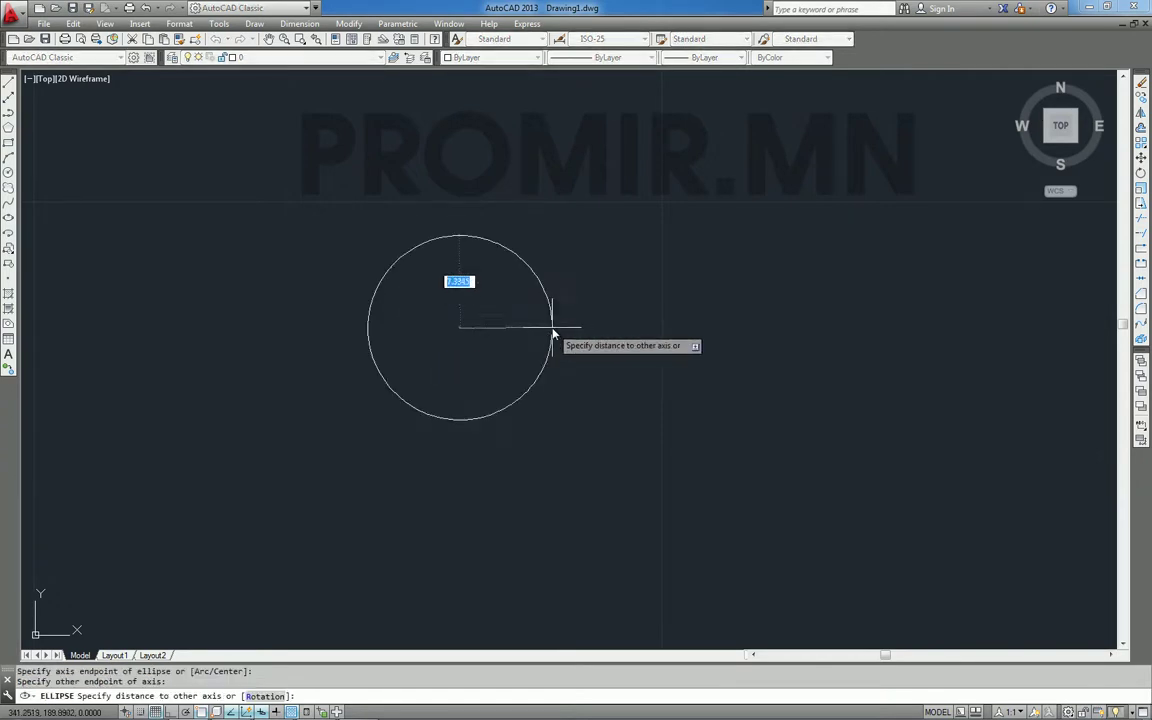
left_click(460, 123)
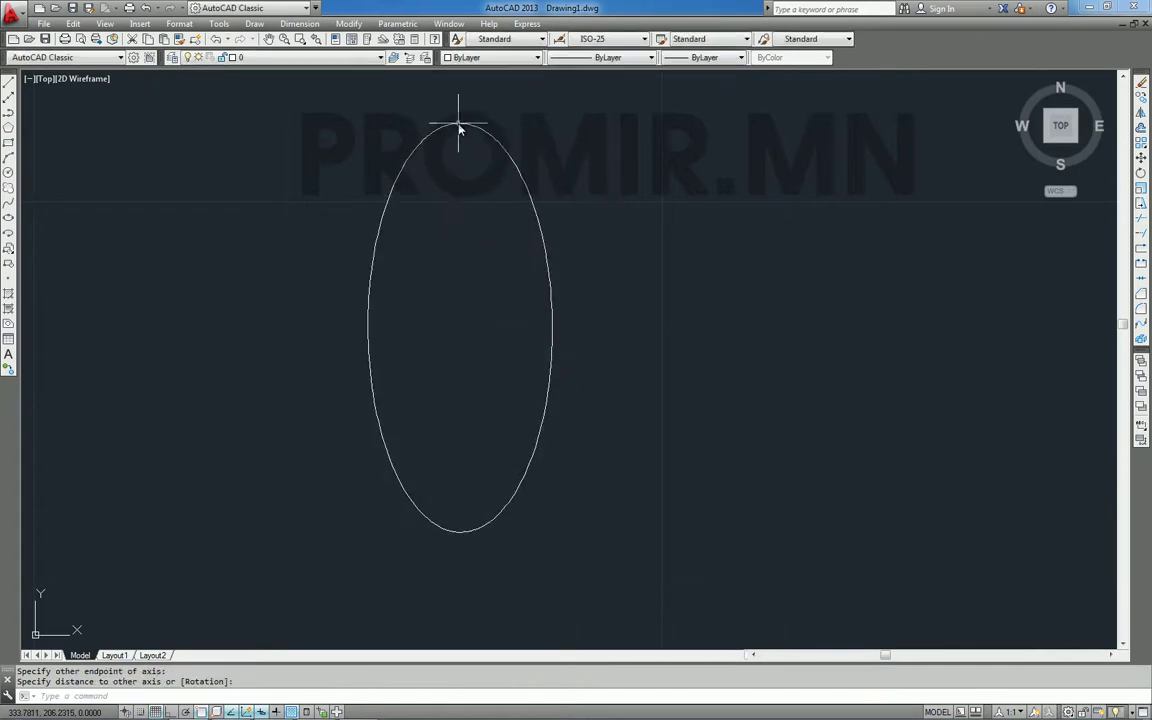
left_click(548, 268)
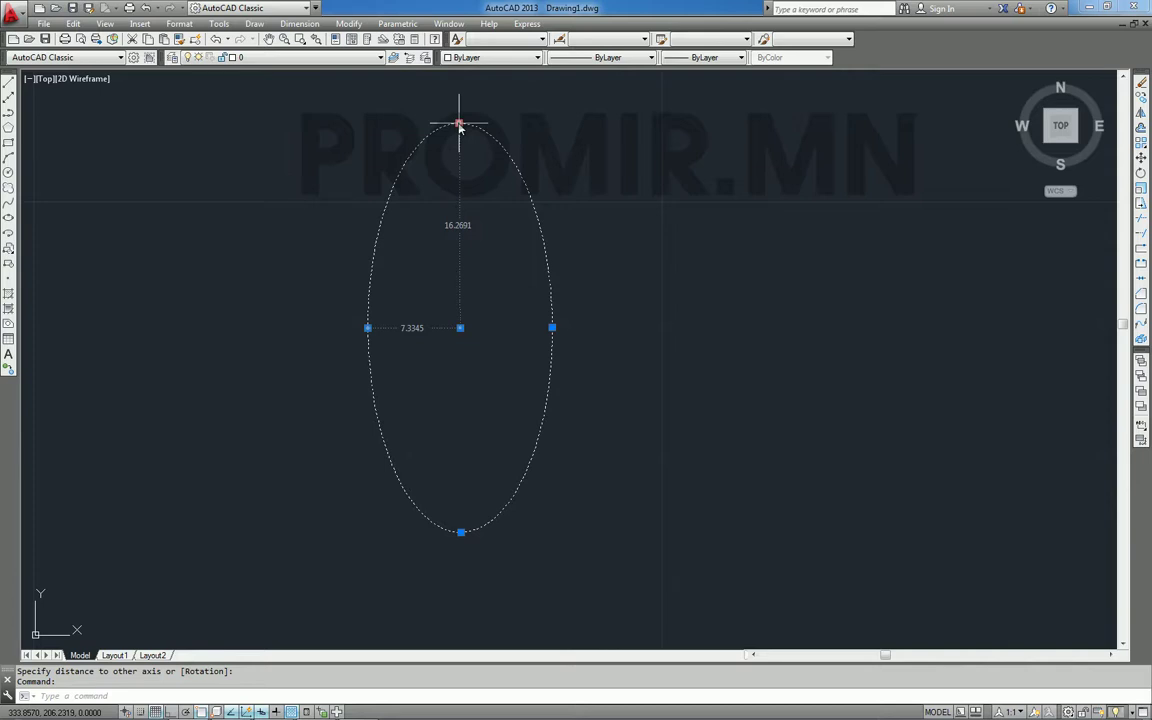
key("Delete")
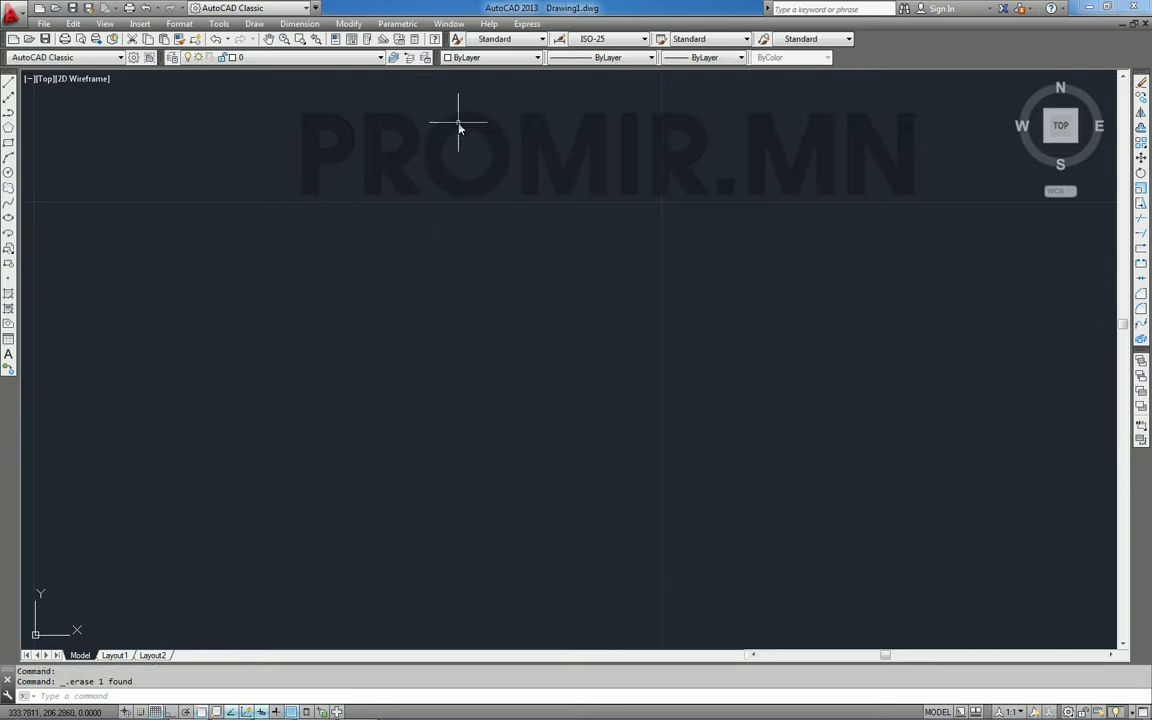
type("El")
key("Return")
left_click(576, 295)
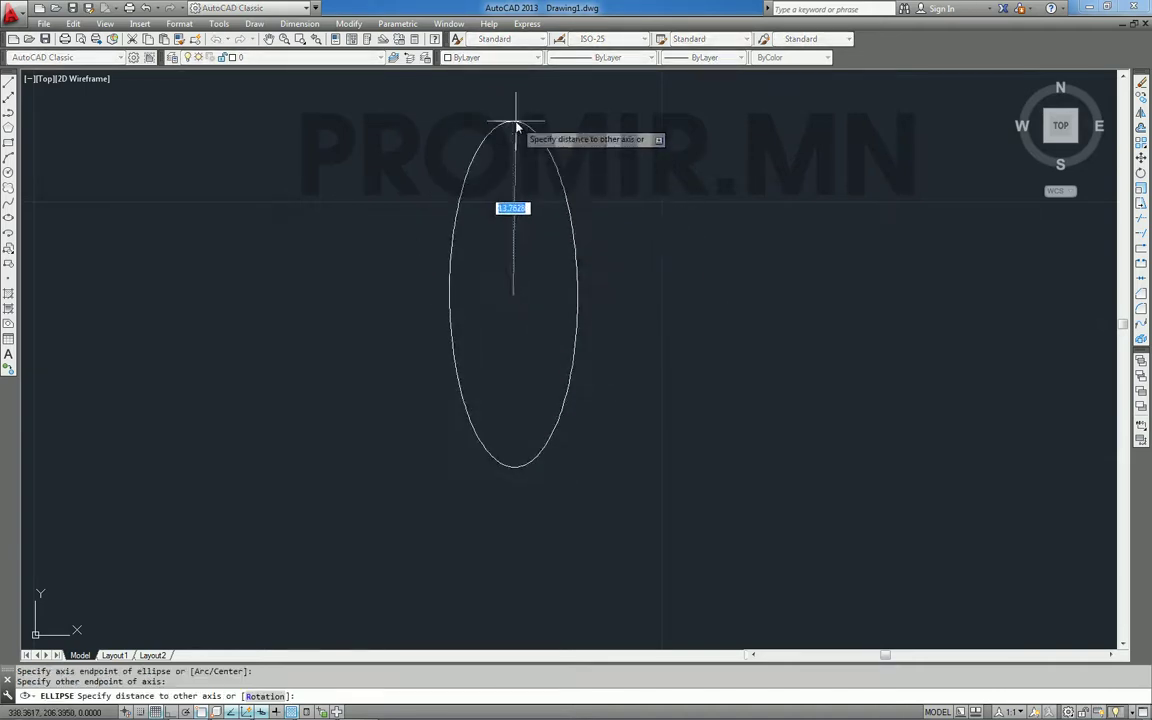
left_click(517, 121)
left_click(576, 262)
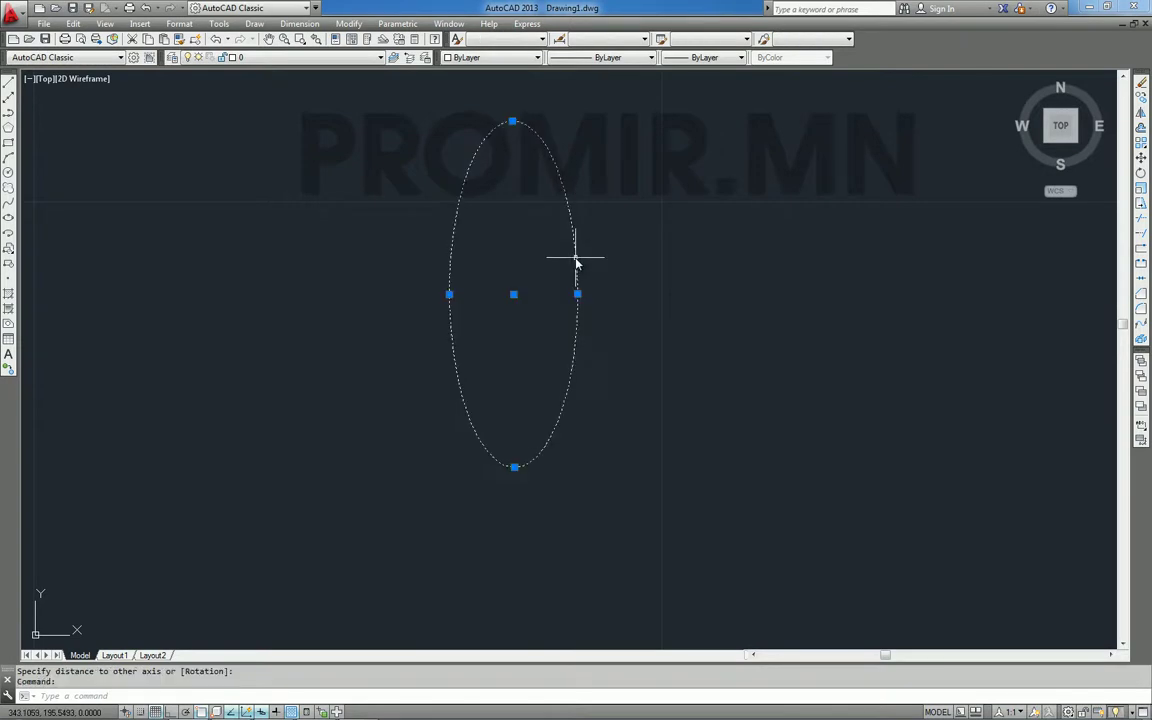
left_click(512, 121)
left_click(513, 211)
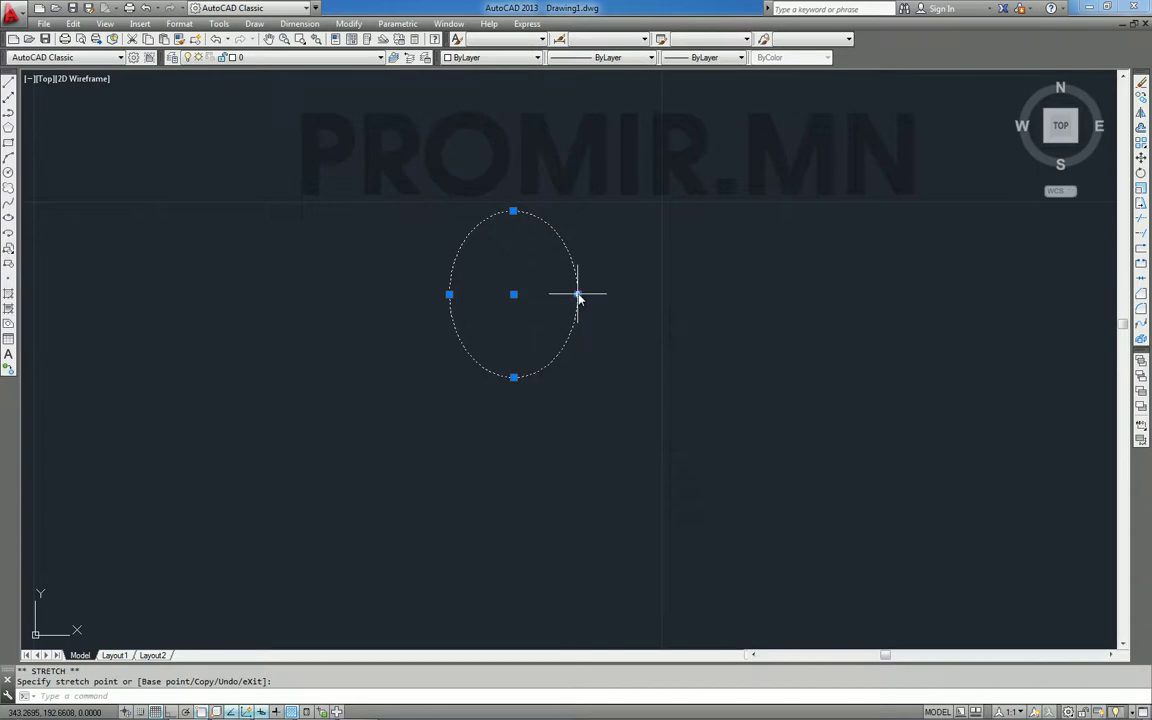
left_click(577, 294)
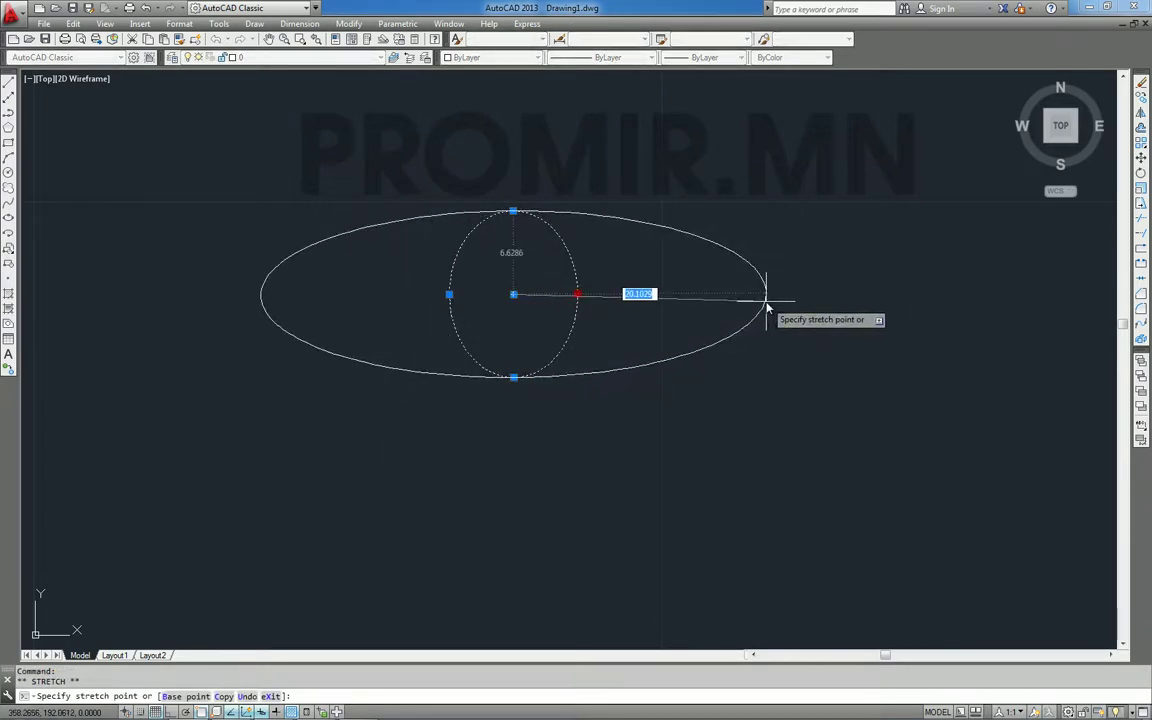
type("20")
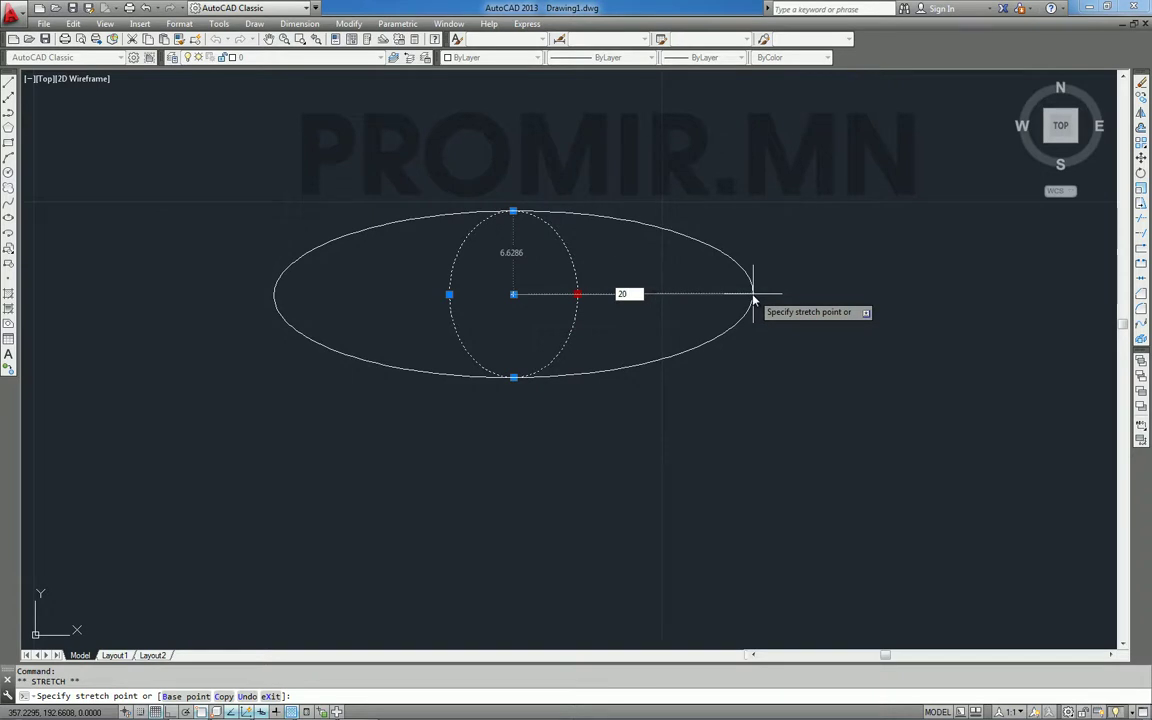
key("Return")
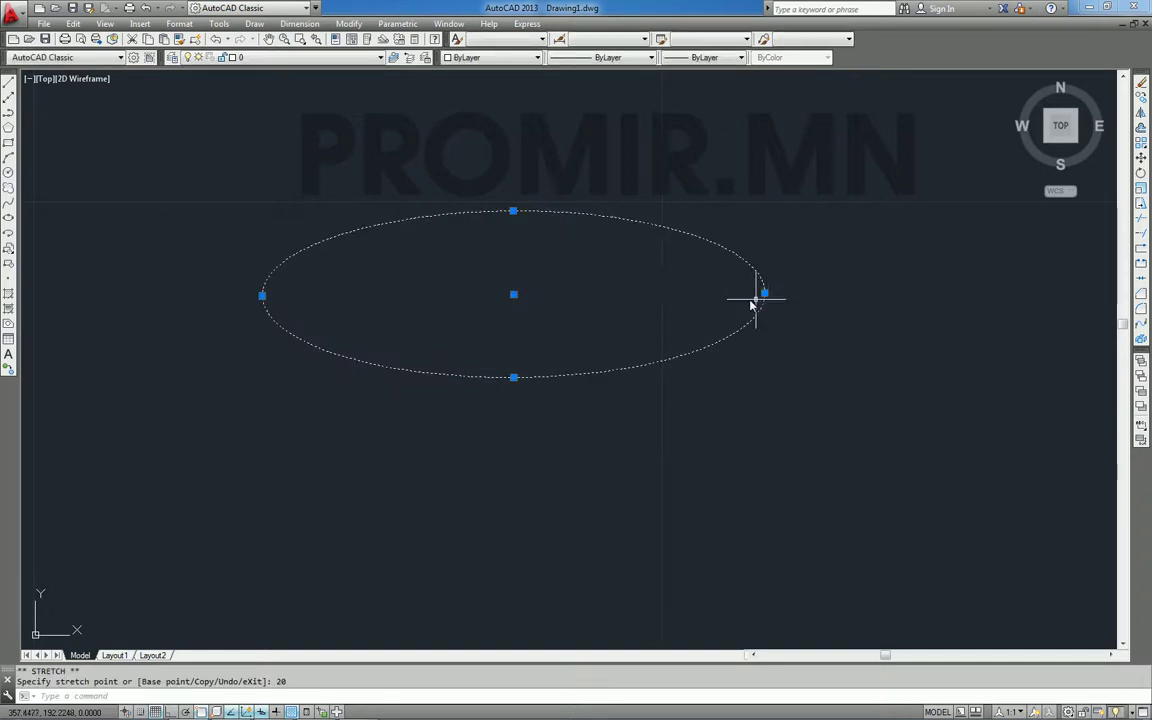
key("Delete")
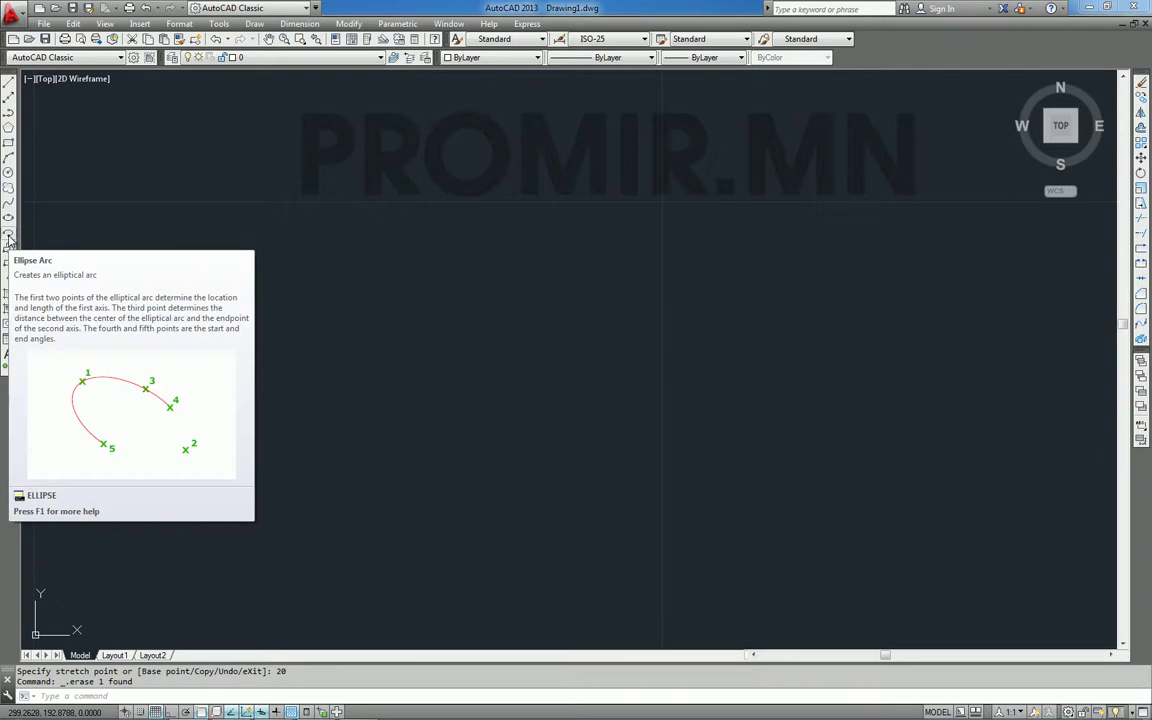
Draw an elliptical arc on a horizontal axis with tall height, keeping the lower U-shaped portion.
left_click(9, 234)
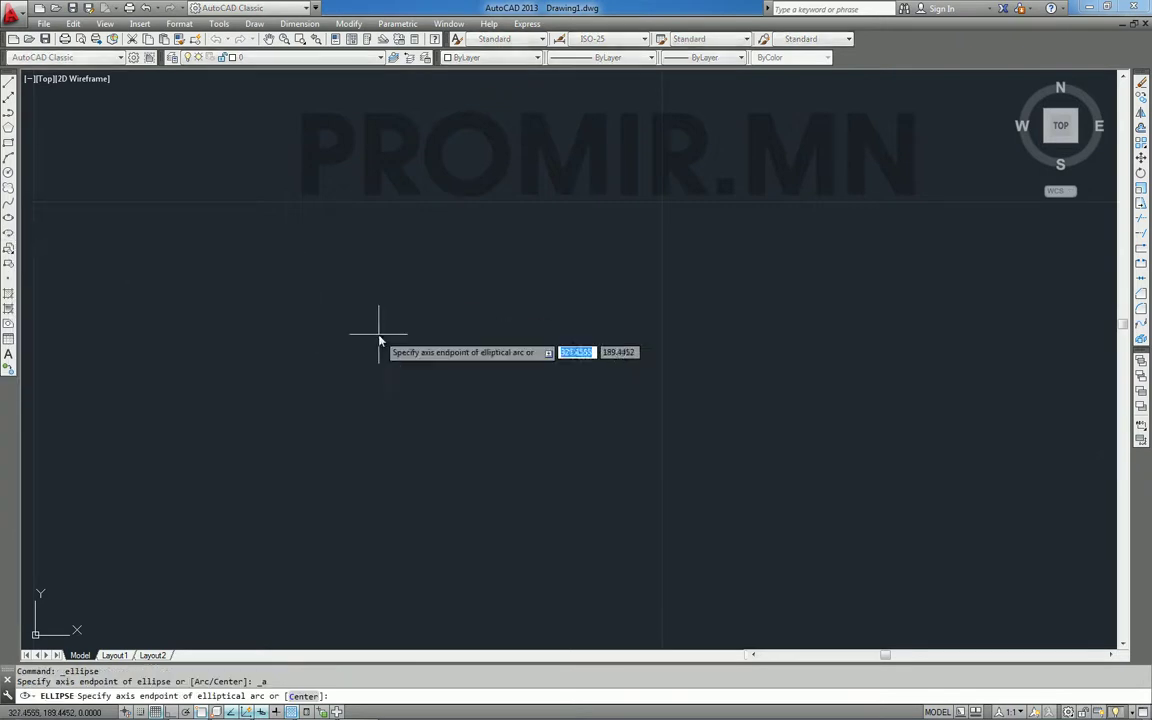
left_click(336, 381)
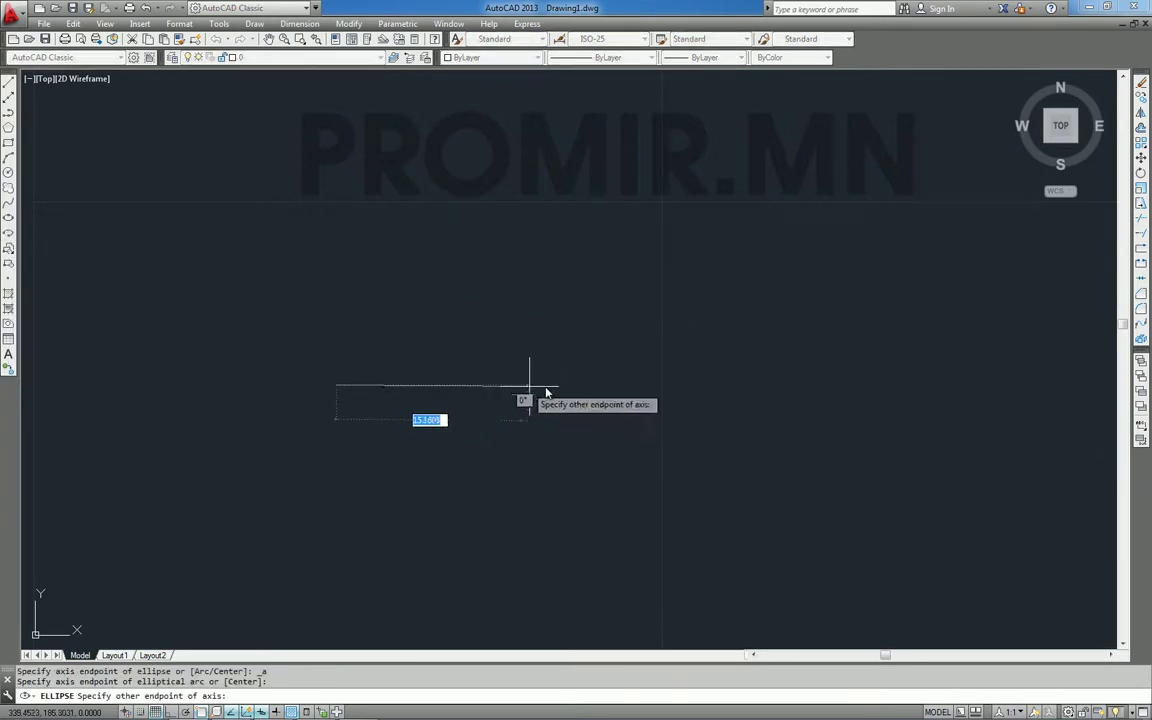
left_click(590, 386)
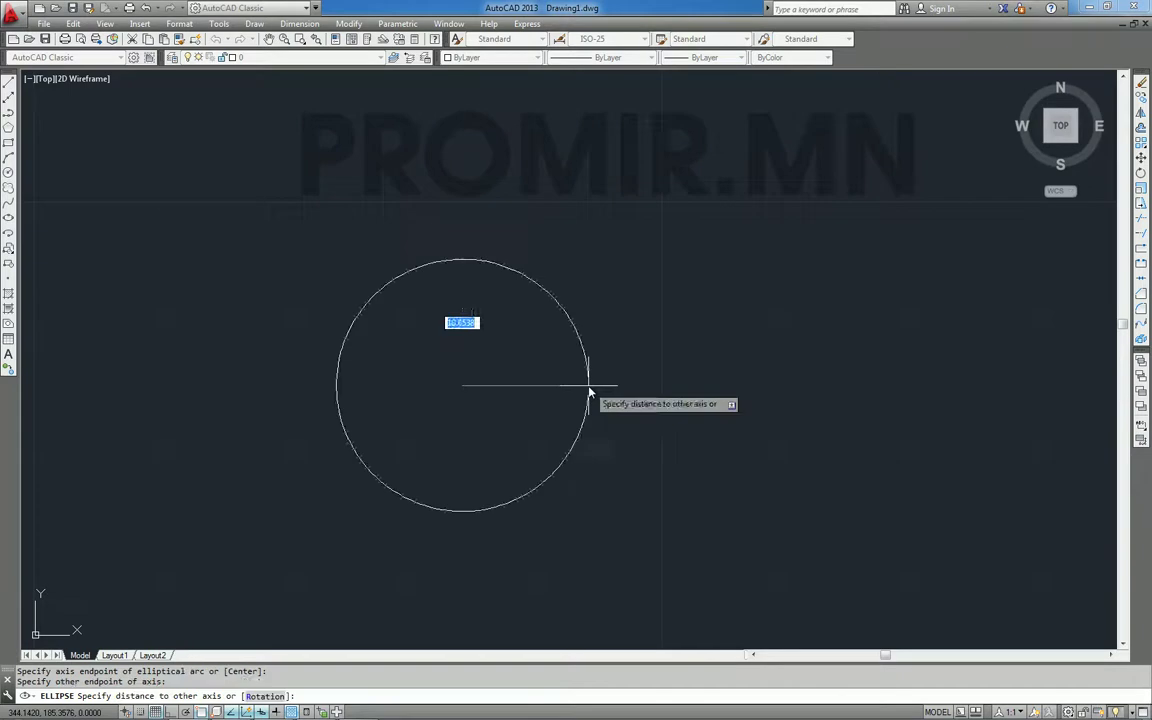
left_click(437, 133)
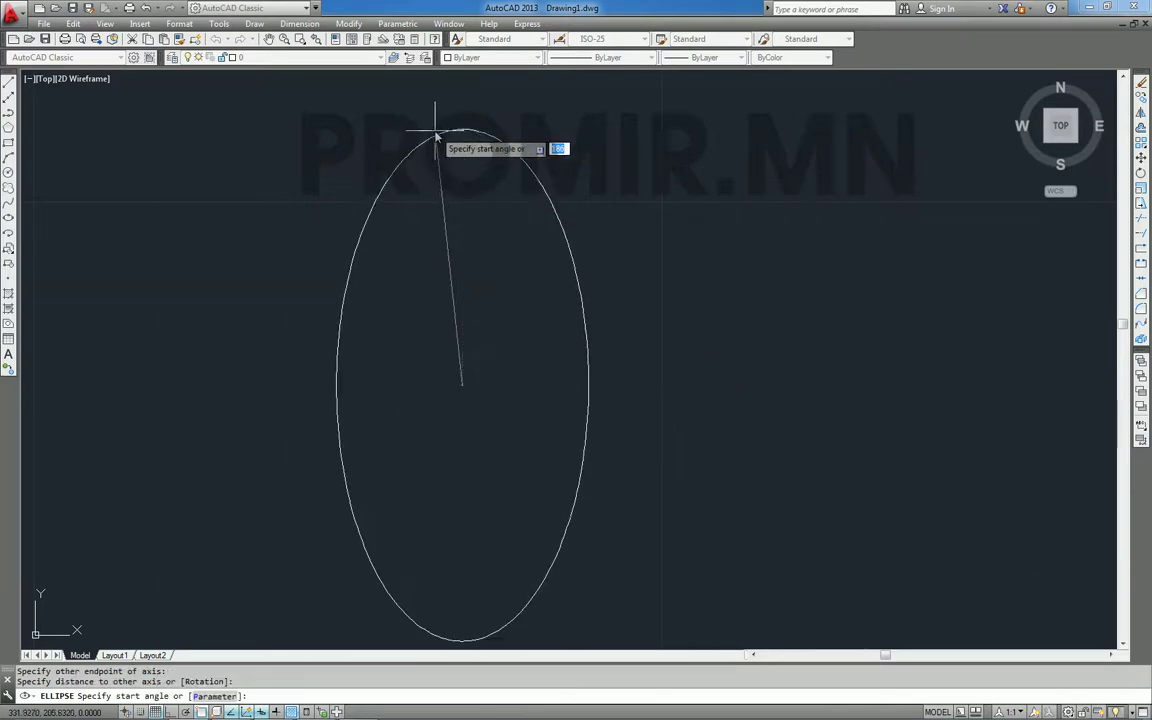
left_click(331, 493)
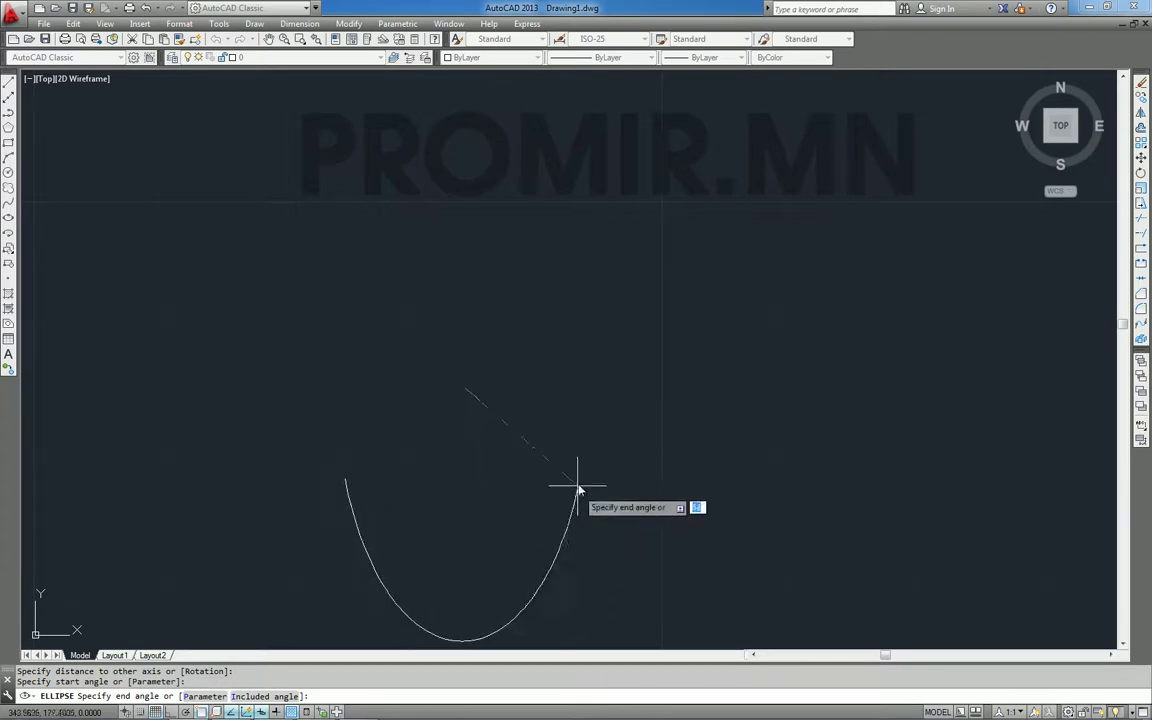
left_click(590, 342)
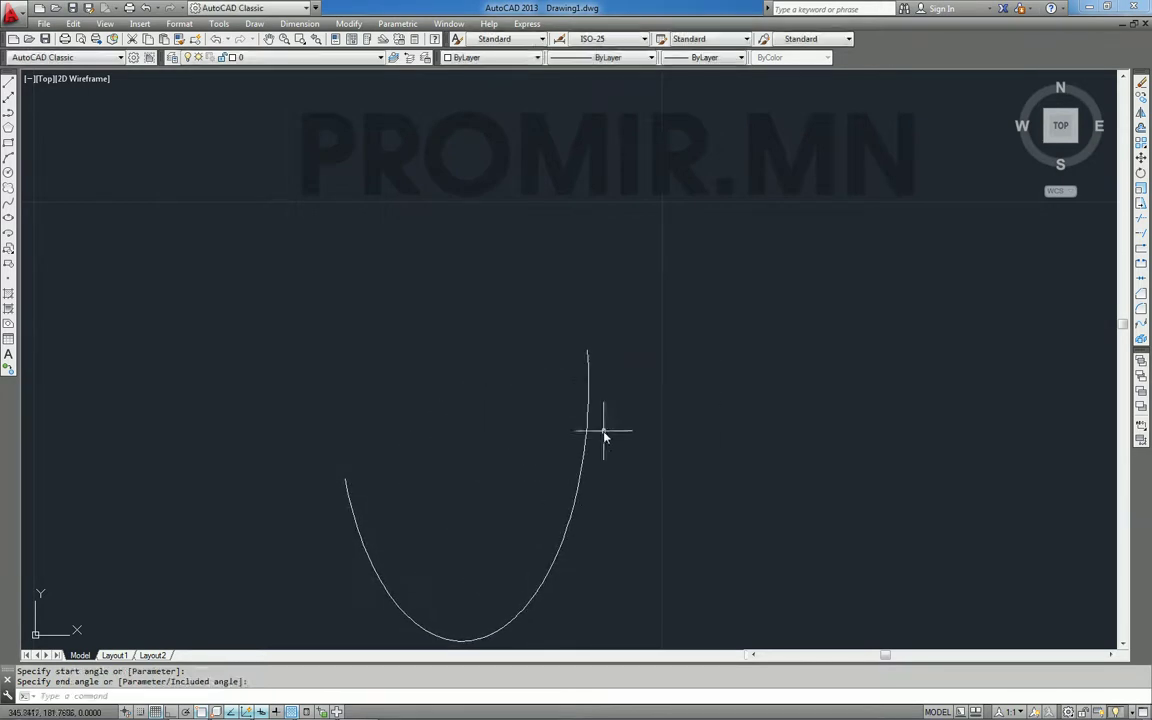
middle_click_drag(597, 437, 555, 324)
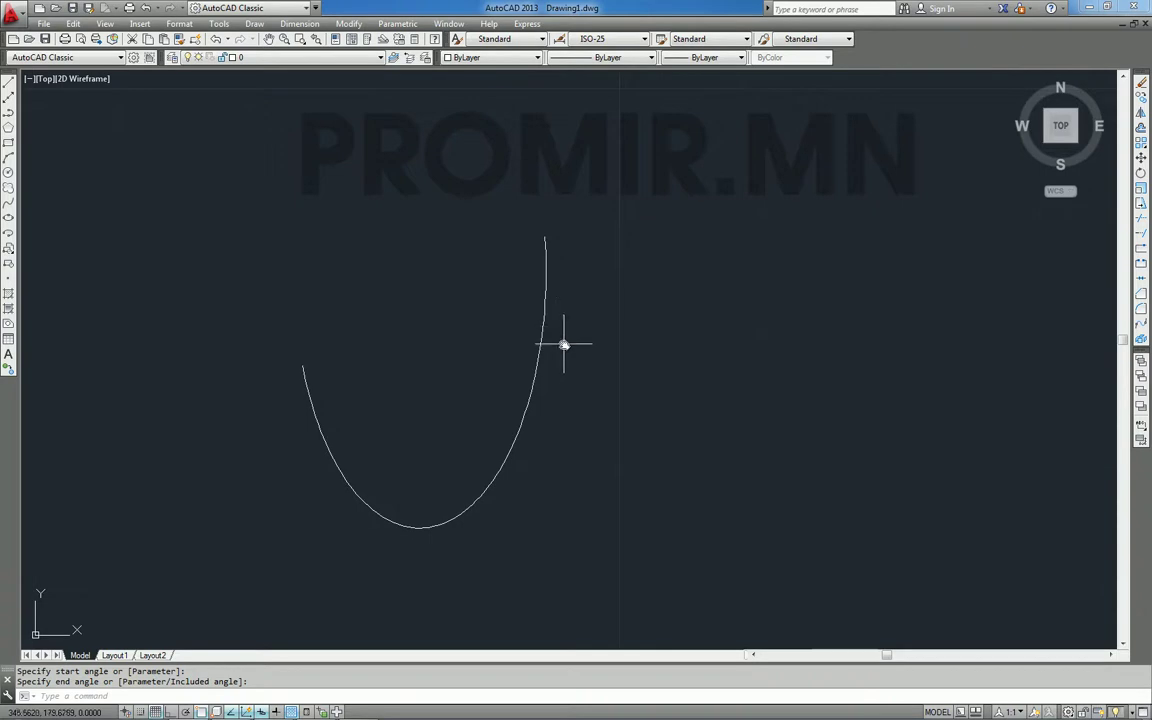
left_click(535, 378)
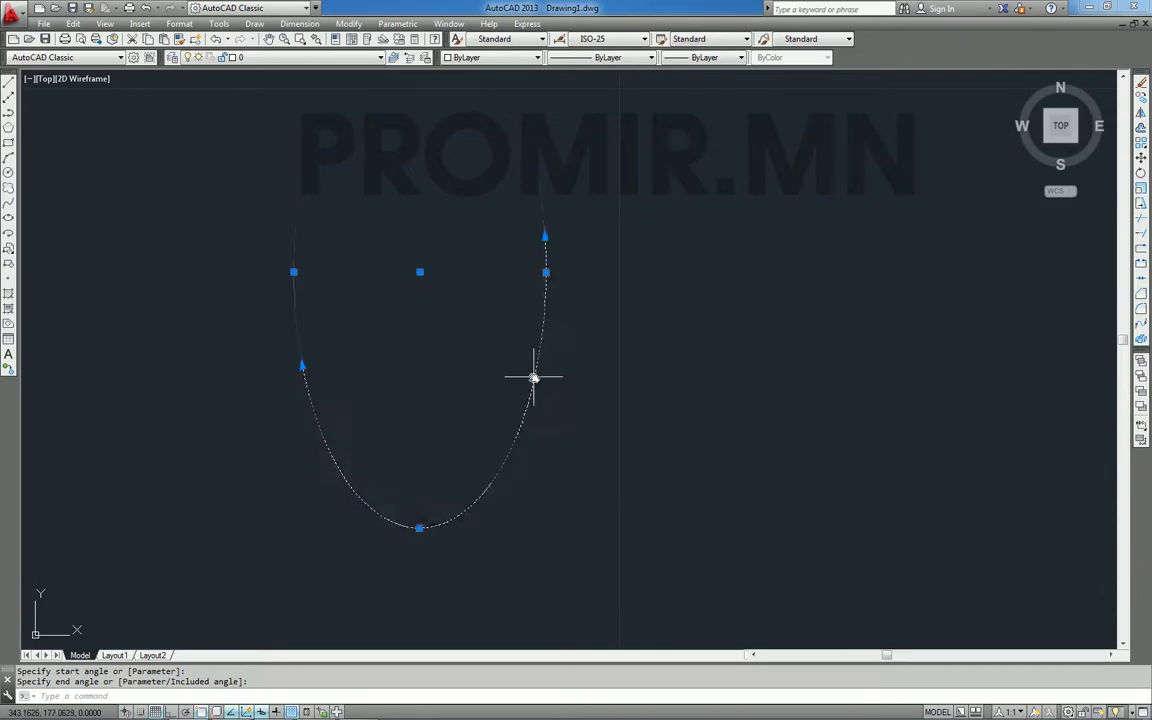